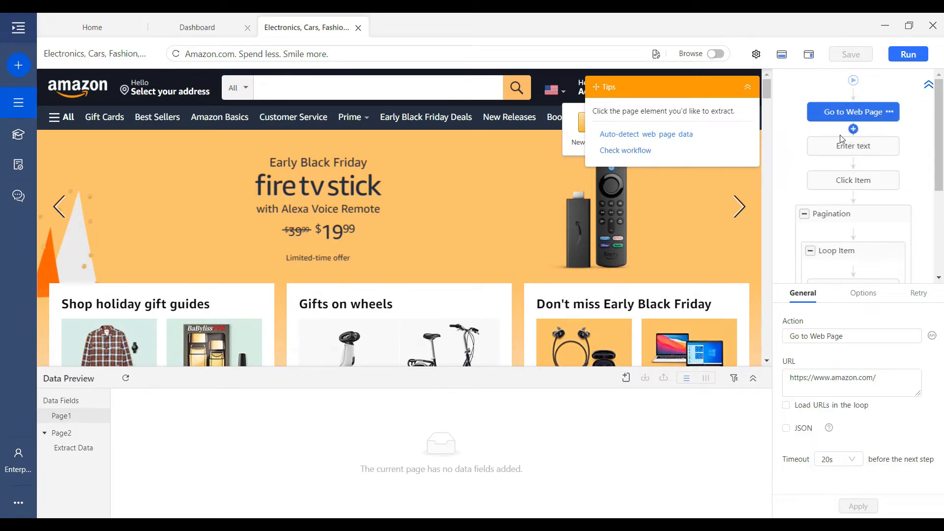
- Check the Enter text and Click Item steps by selecting each in order to search Amazon for "lightning cable"
{"action": "left_click", "coordinate": [840, 150]}
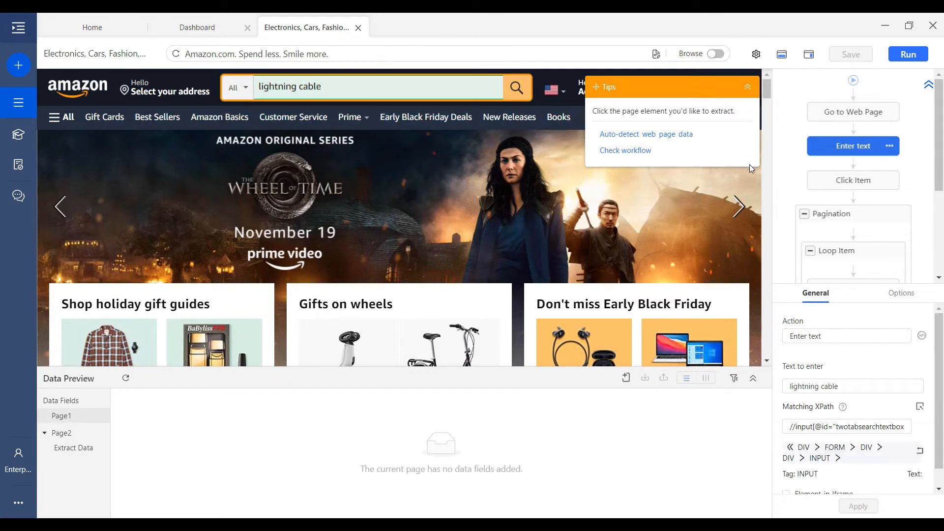
{"action": "left_click", "coordinate": [851, 185]}
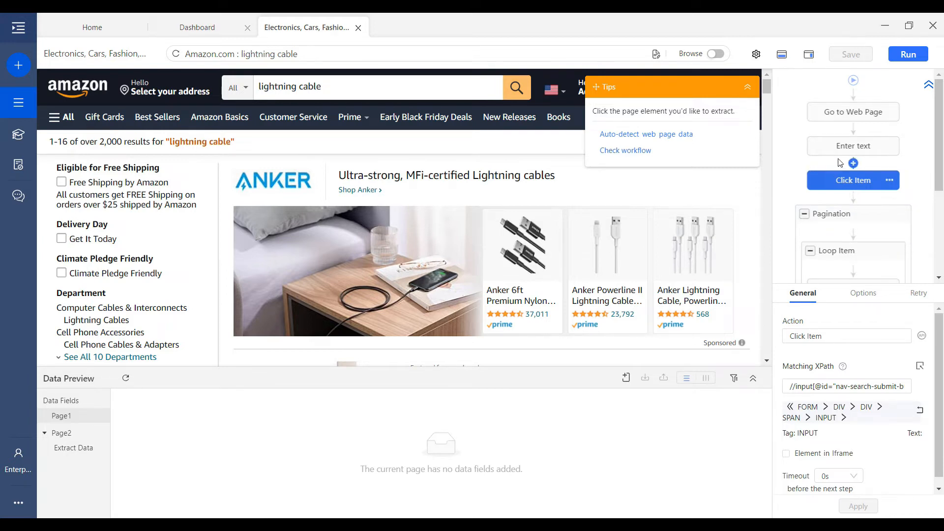
{"action": "scroll", "coordinate": [840, 162], "scroll_direction": "down", "scroll_amount": 2}
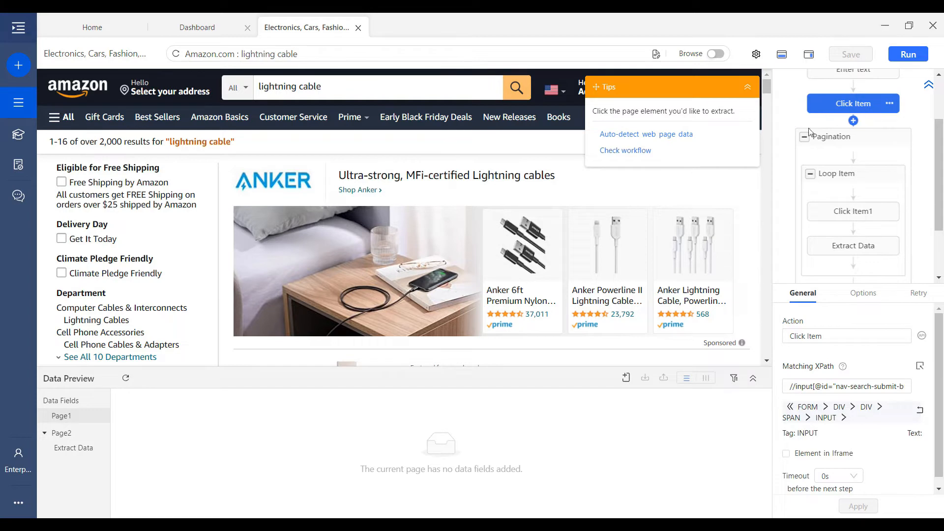
{"action": "scroll", "coordinate": [831, 133], "scroll_direction": "up", "scroll_amount": 2}
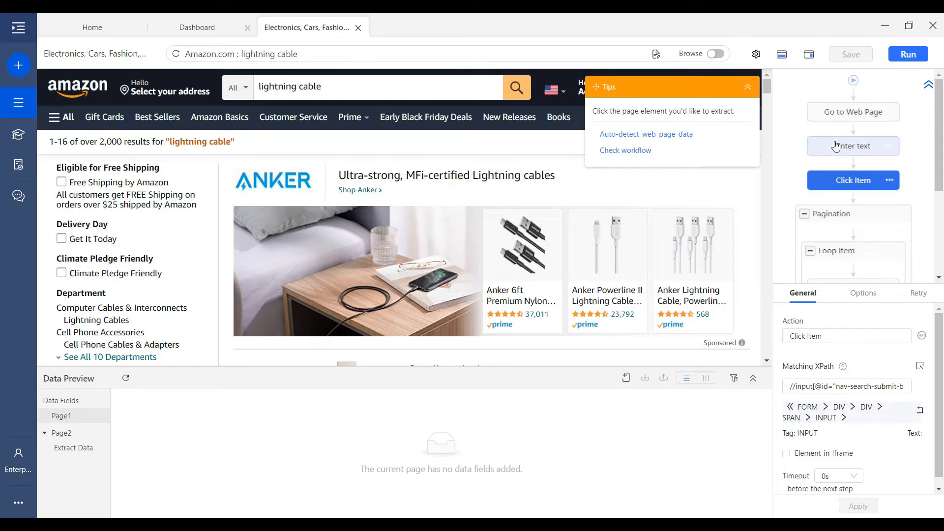
{"action": "scroll", "coordinate": [854, 197], "scroll_direction": "down", "scroll_amount": 2}
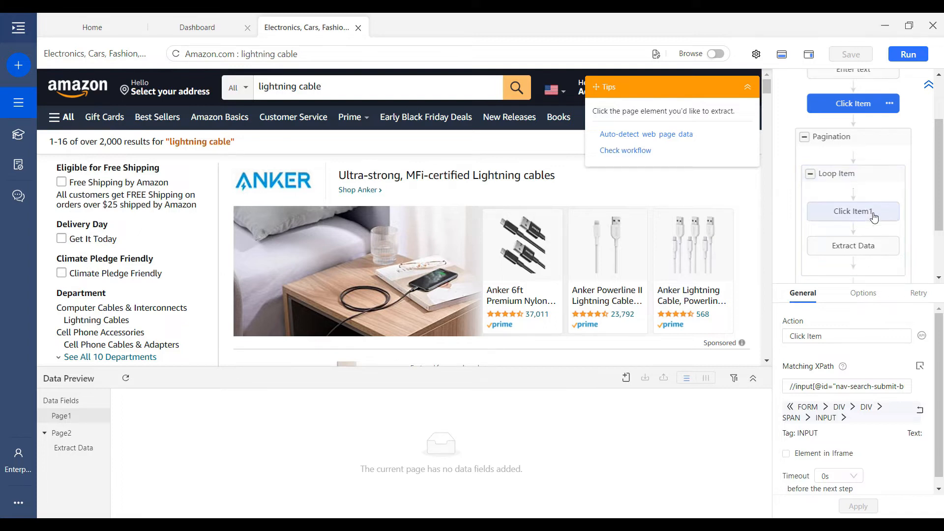
- Move the Loop Item out of the Pagination loop, placing it between Click Item and Pagination
{"action": "left_click", "coordinate": [854, 178]}
{"action": "left_click_drag", "start_coordinate": [855, 178], "coordinate": [856, 128]}
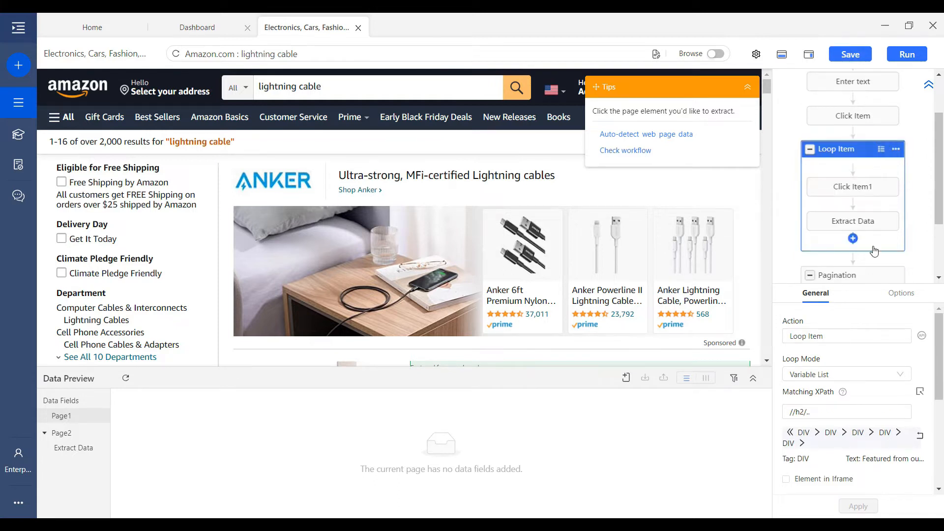
{"action": "scroll", "coordinate": [874, 252], "scroll_direction": "down", "scroll_amount": 2}
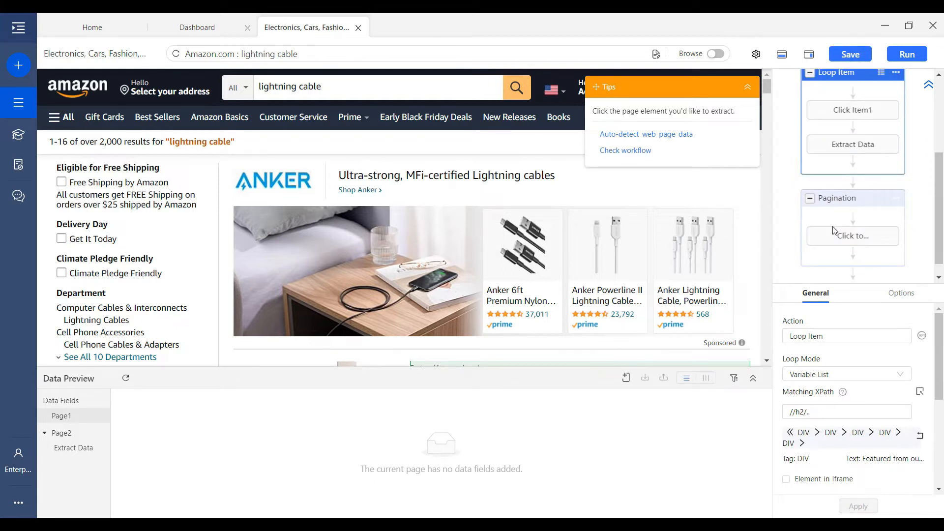
{"action": "scroll", "coordinate": [852, 129], "scroll_direction": "up", "scroll_amount": 2}
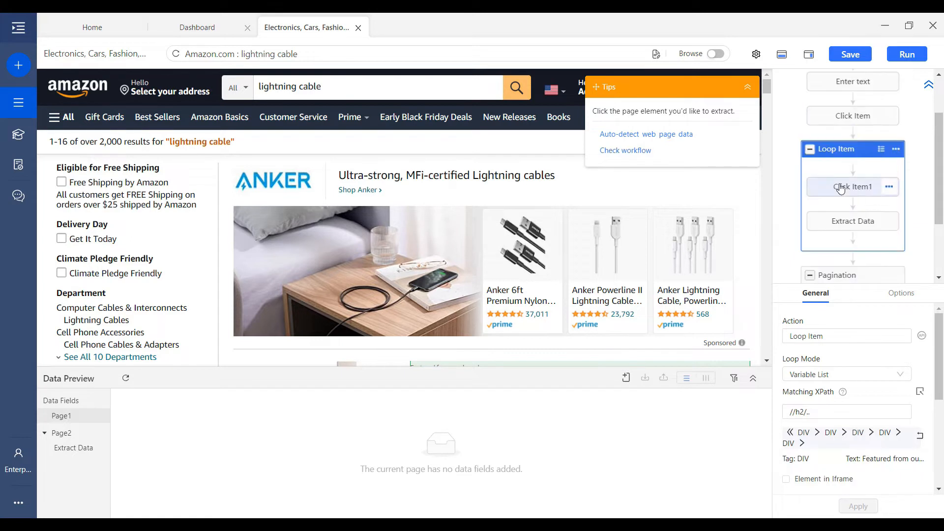
- Nest the Loop Item inside the Pagination loop again, ahead of the Click to Paginate step
{"action": "scroll", "coordinate": [848, 261], "scroll_direction": "down", "scroll_amount": 2}
{"action": "left_click_drag", "start_coordinate": [848, 262], "coordinate": [849, 205]}
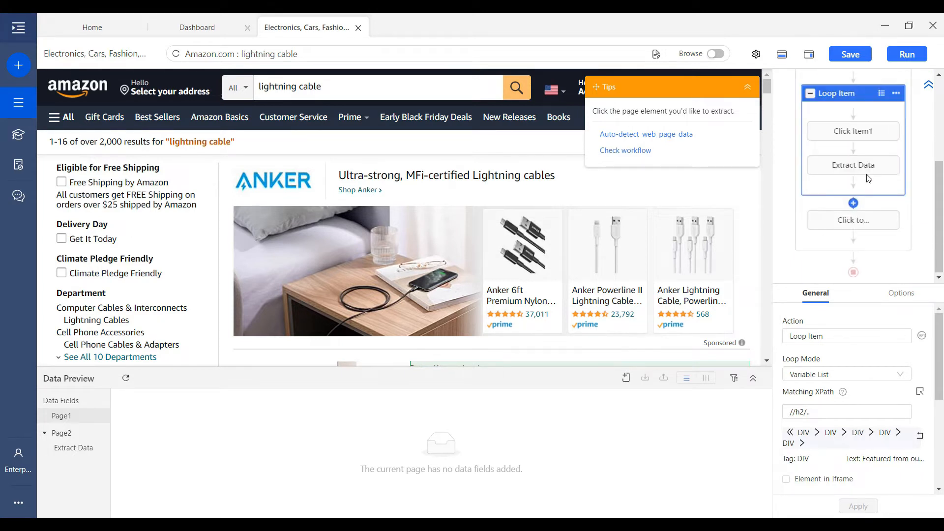
{"action": "scroll", "coordinate": [880, 187], "scroll_direction": "up", "scroll_amount": 4}
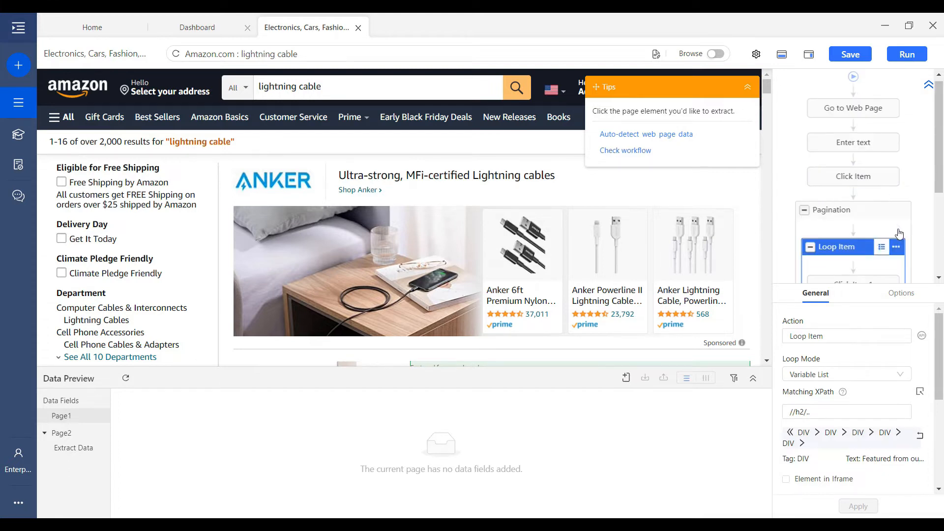
{"action": "scroll", "coordinate": [875, 197], "scroll_direction": "down", "scroll_amount": 3}
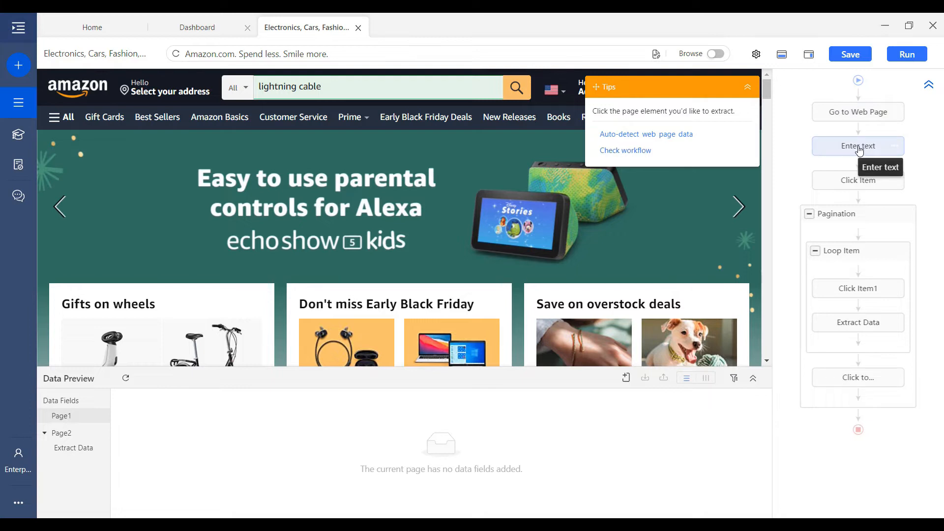
- Examine the Pagination and Loop Item settings and the order of their nested steps, including Click to Paginate
{"action": "left_click", "coordinate": [855, 217]}
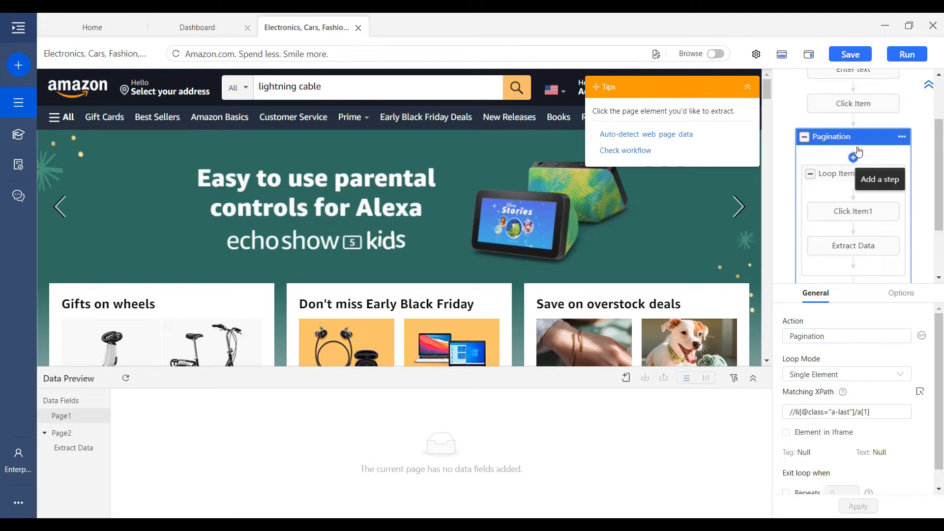
{"action": "left_click", "coordinate": [844, 178]}
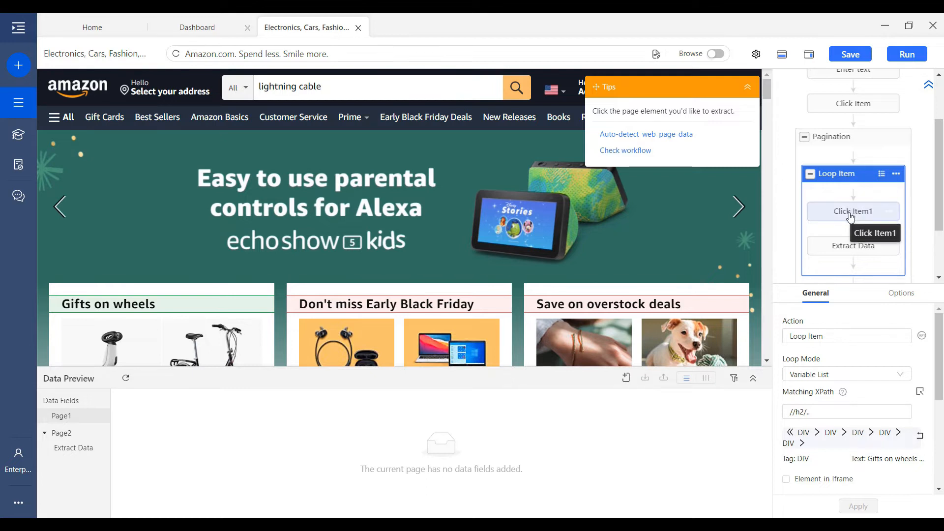
{"action": "scroll", "coordinate": [852, 217], "scroll_direction": "down", "scroll_amount": 2}
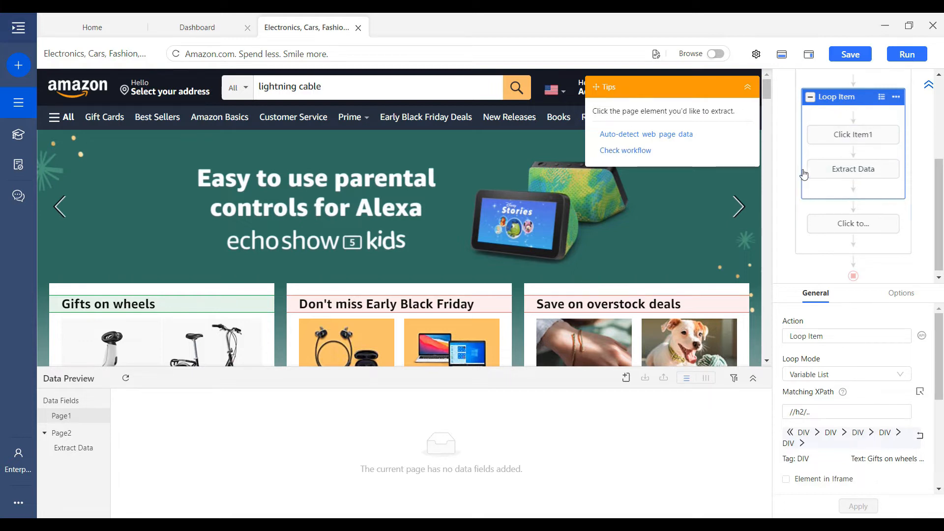
{"action": "mouse_move", "coordinate": [851, 187]}
{"action": "mouse_move", "coordinate": [854, 212]}
{"action": "left_click", "coordinate": [839, 249]}
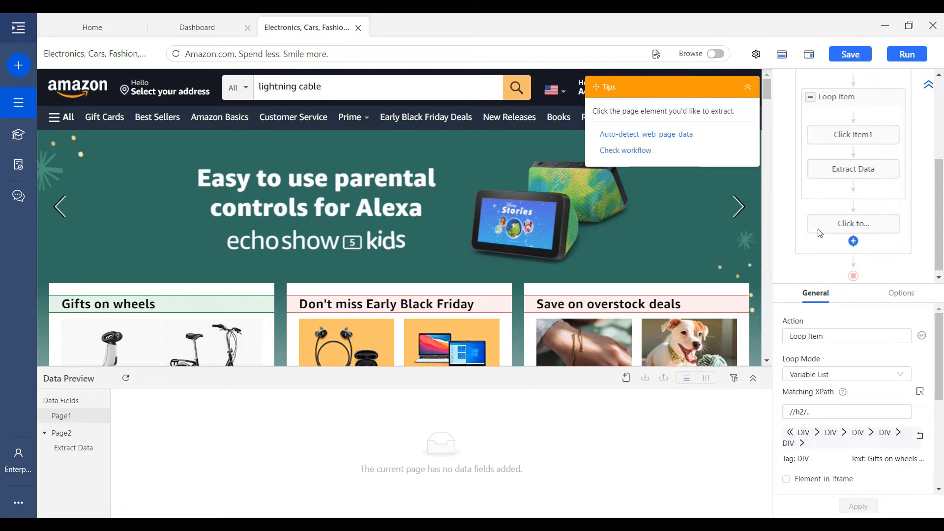
{"action": "scroll", "coordinate": [819, 149], "scroll_direction": "up", "scroll_amount": 2}
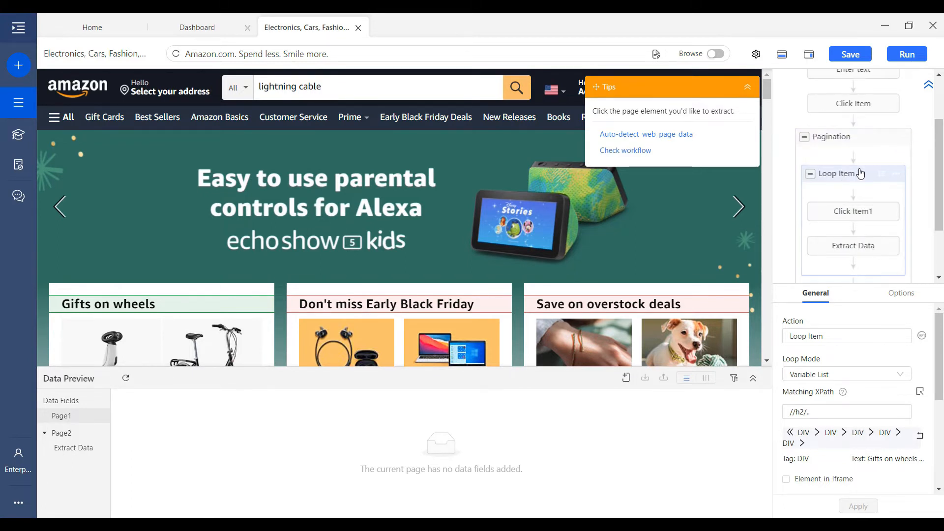
{"action": "scroll", "coordinate": [866, 194], "scroll_direction": "down", "scroll_amount": 2}
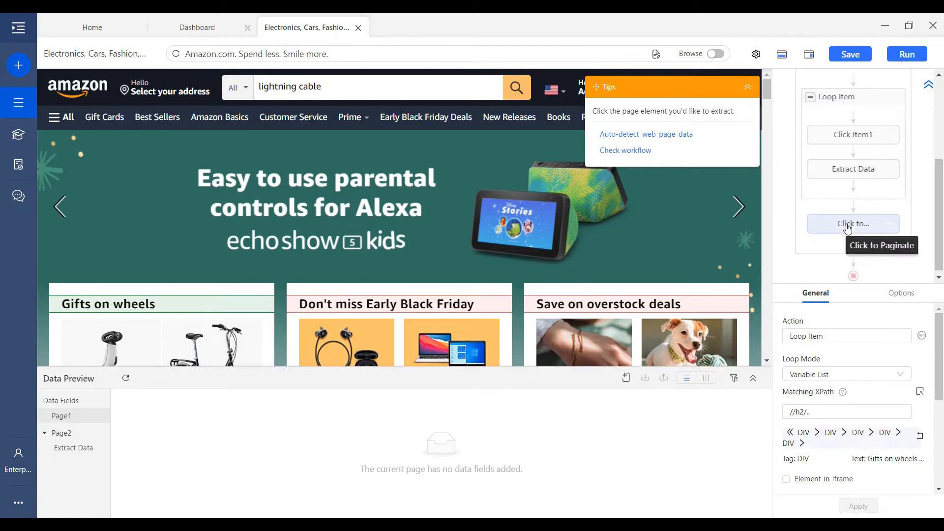
{"action": "scroll", "coordinate": [856, 231], "scroll_direction": "up", "scroll_amount": 4}
{"action": "scroll", "coordinate": [871, 236], "scroll_direction": "down", "scroll_amount": 2}
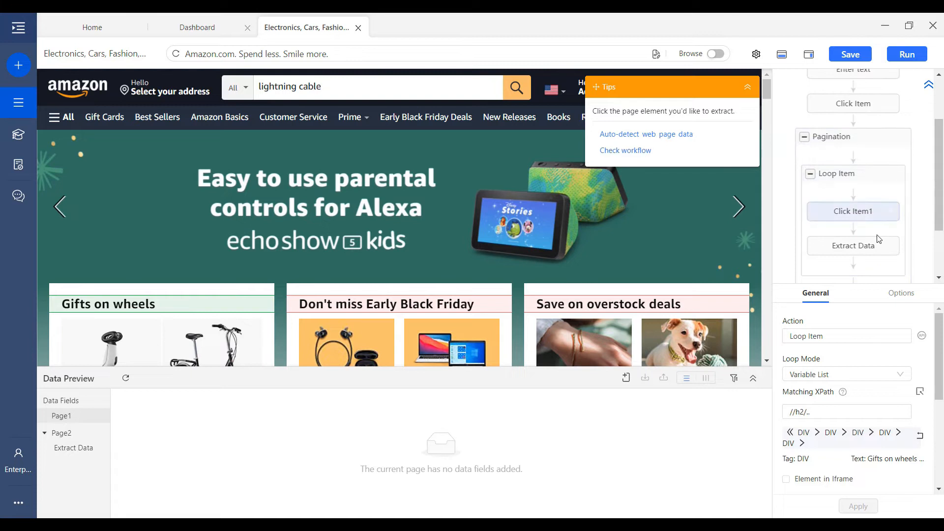
{"action": "scroll", "coordinate": [880, 208], "scroll_direction": "down", "scroll_amount": 2}
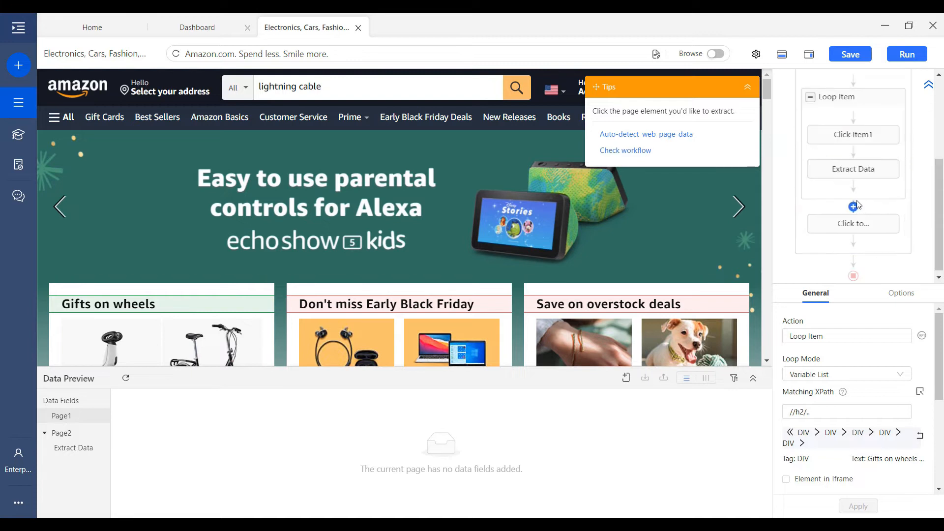
{"action": "scroll", "coordinate": [858, 203], "scroll_direction": "down", "scroll_amount": 1}
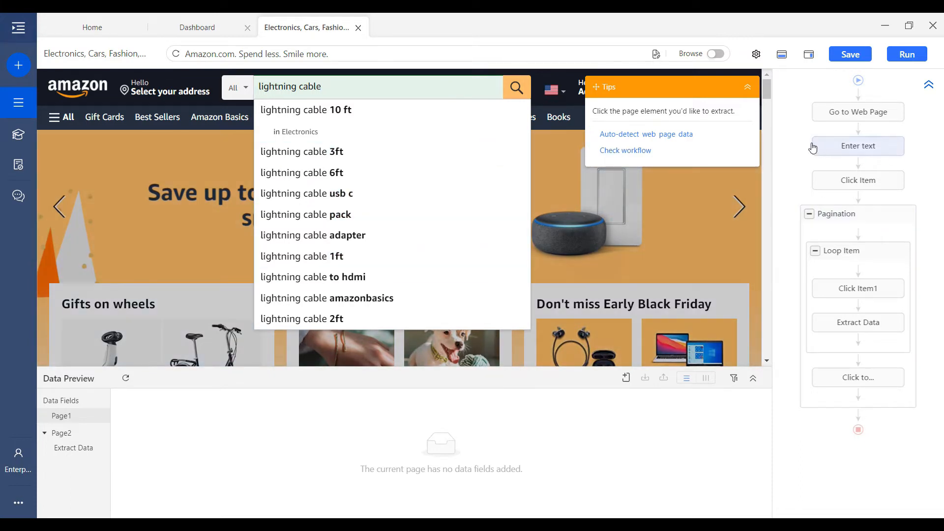
- Test the Go to Web Page, Enter text and Click Item steps in sequence and examine the search results page
{"action": "left_click", "coordinate": [850, 118]}
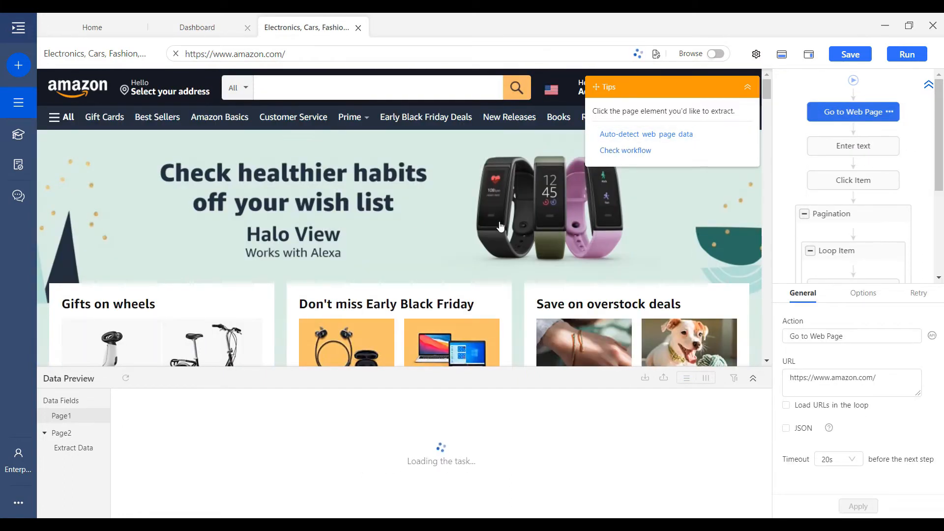
{"action": "left_click", "coordinate": [838, 153]}
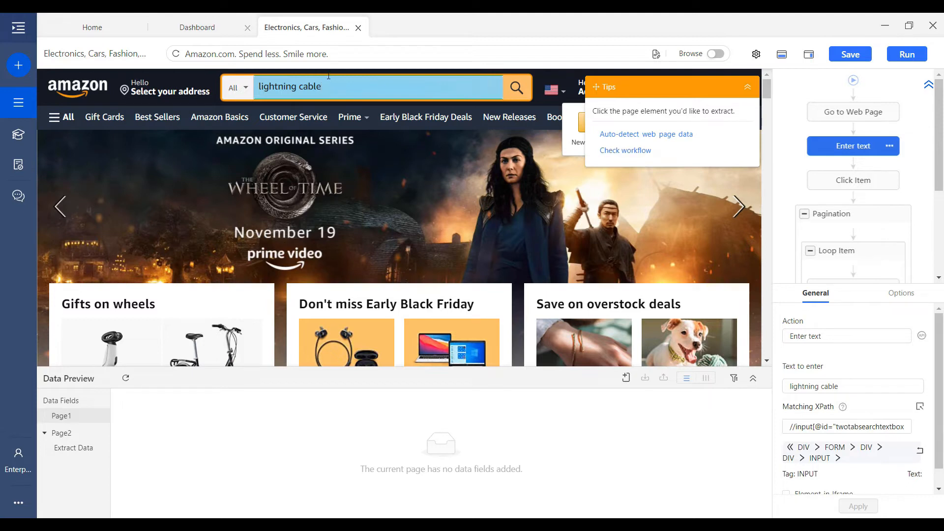
{"action": "left_click", "coordinate": [843, 182]}
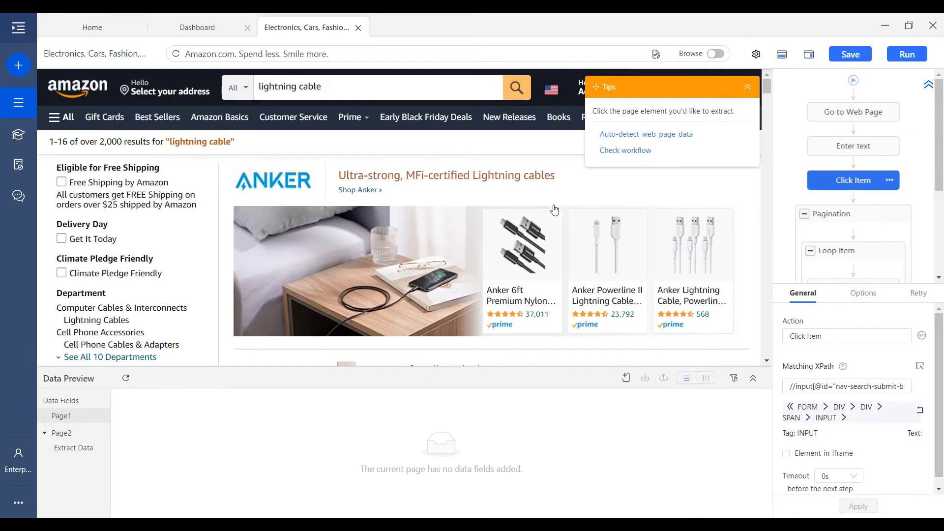
{"action": "scroll", "coordinate": [590, 267], "scroll_direction": "down", "scroll_amount": 6}
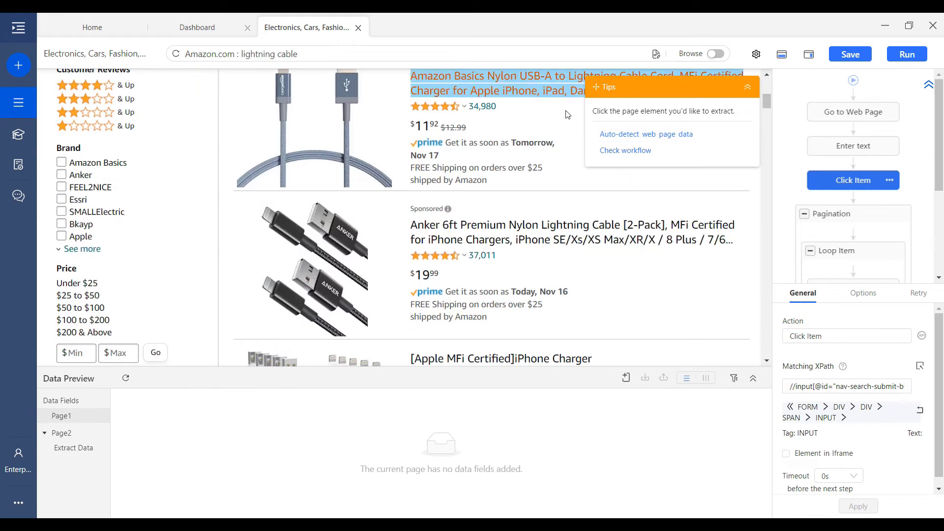
{"action": "scroll", "coordinate": [492, 270], "scroll_direction": "down", "scroll_amount": 3}
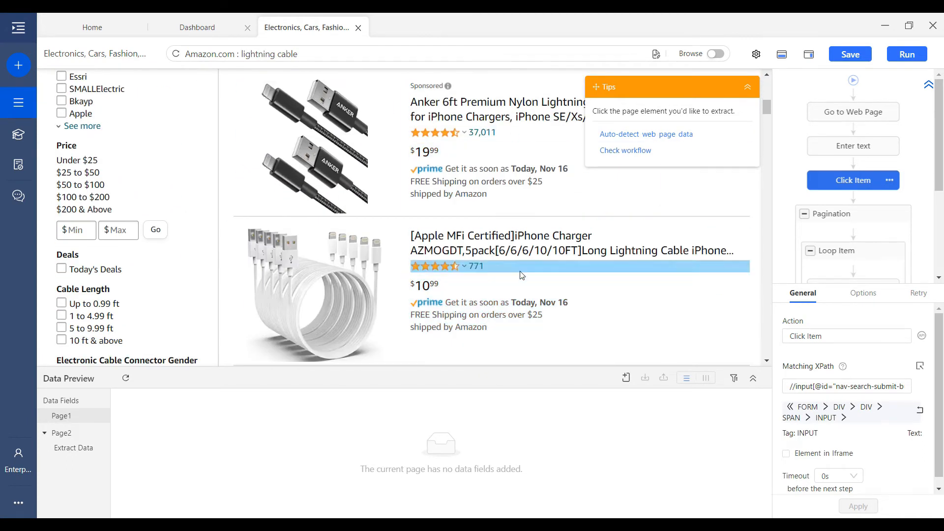
{"action": "scroll", "coordinate": [522, 275], "scroll_direction": "up", "scroll_amount": 3}
- Select the Loop Item and check which product titles it matches throughout the search results page
{"action": "scroll", "coordinate": [881, 158], "scroll_direction": "down", "scroll_amount": 2}
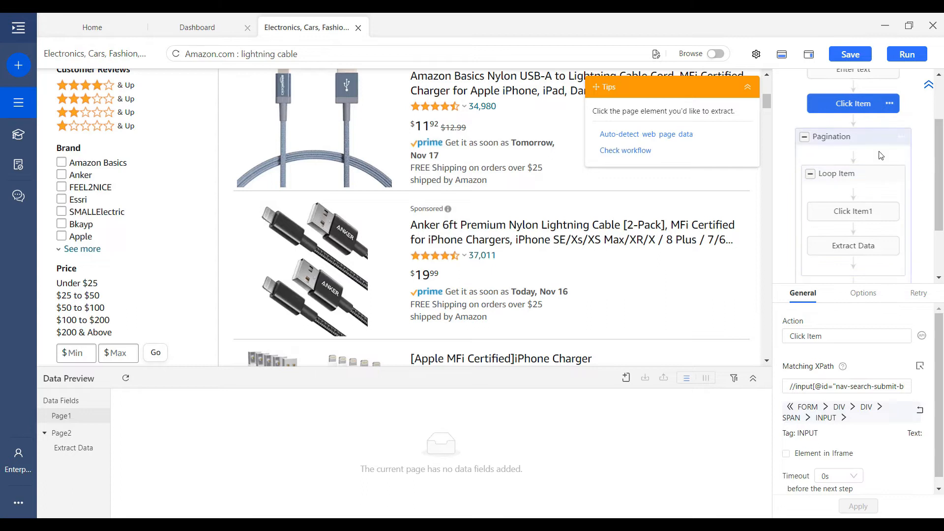
{"action": "left_click", "coordinate": [851, 175]}
{"action": "scroll", "coordinate": [705, 250], "scroll_direction": "up", "scroll_amount": 2}
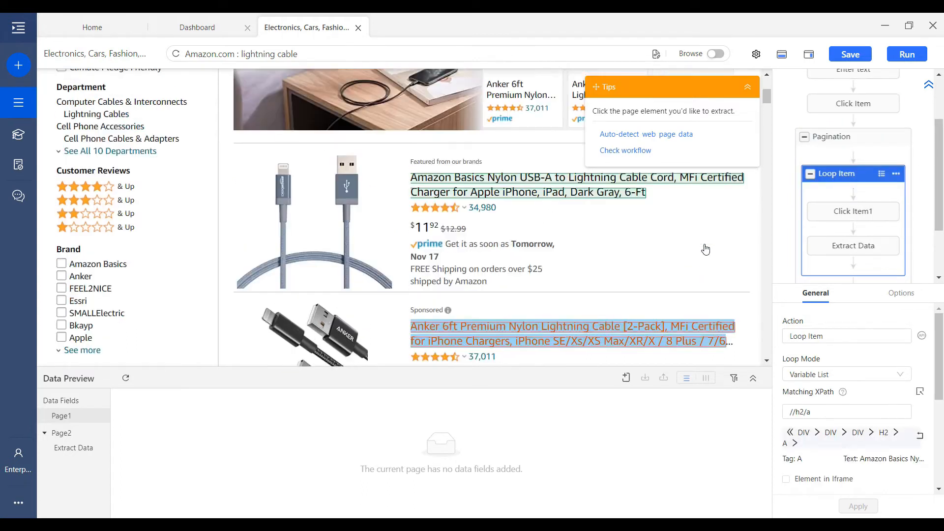
{"action": "scroll", "coordinate": [566, 221], "scroll_direction": "down", "scroll_amount": 3}
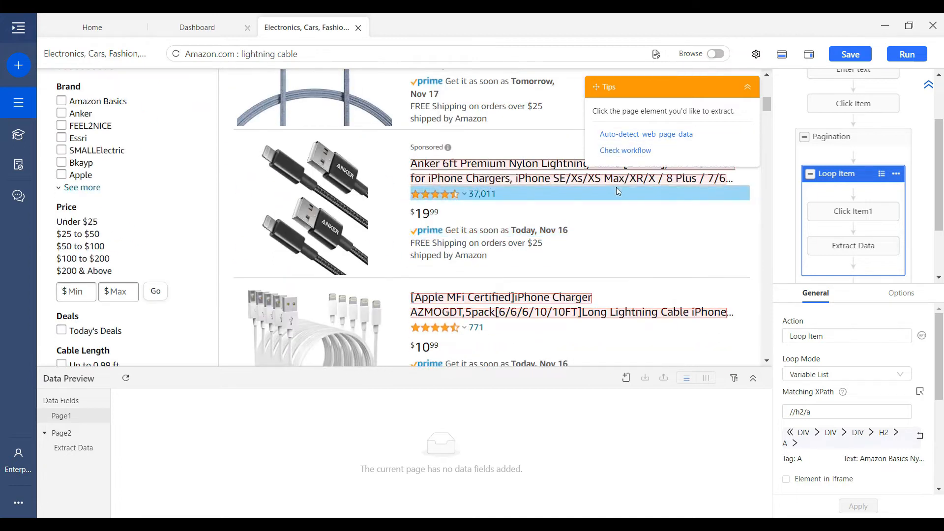
{"action": "scroll", "coordinate": [566, 212], "scroll_direction": "down", "scroll_amount": 4}
{"action": "scroll", "coordinate": [533, 228], "scroll_direction": "down", "scroll_amount": 9}
{"action": "scroll", "coordinate": [539, 185], "scroll_direction": "down", "scroll_amount": 12}
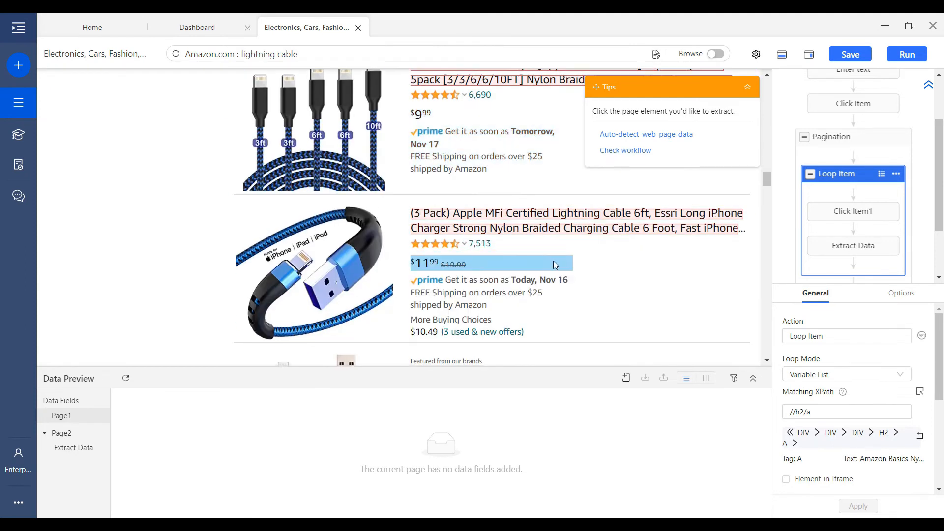
{"action": "scroll", "coordinate": [555, 265], "scroll_direction": "down", "scroll_amount": 9}
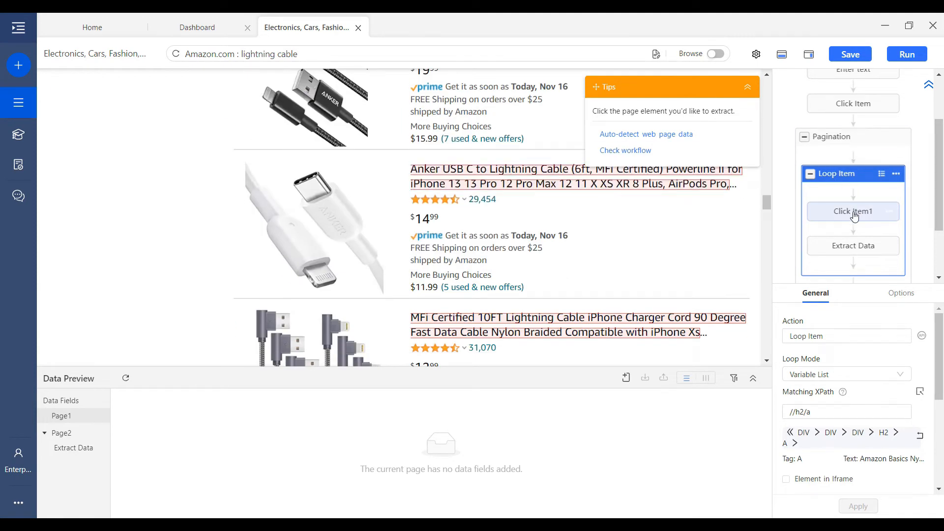
- Test Click Item1 to open the first product's detail page, and check the fields captured by Extract Data
{"action": "left_click", "coordinate": [854, 212]}
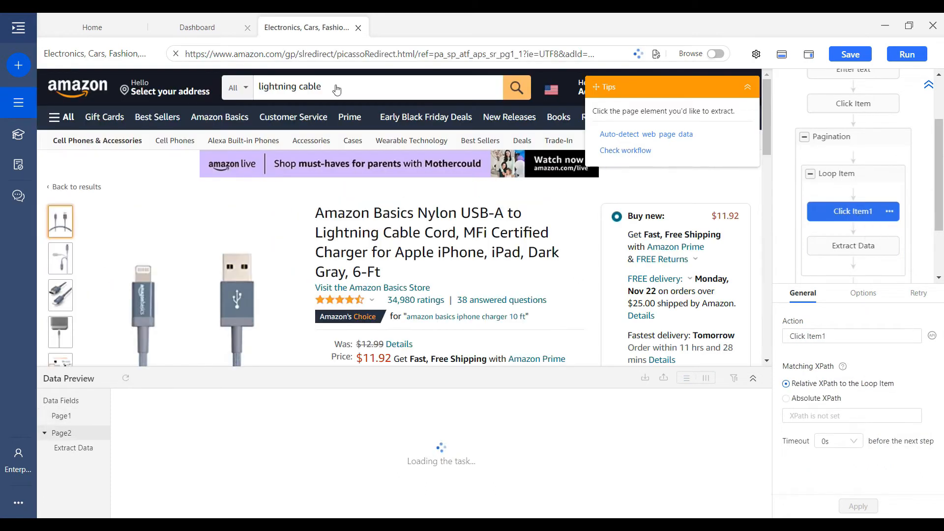
{"action": "scroll", "coordinate": [423, 276], "scroll_direction": "down", "scroll_amount": 3}
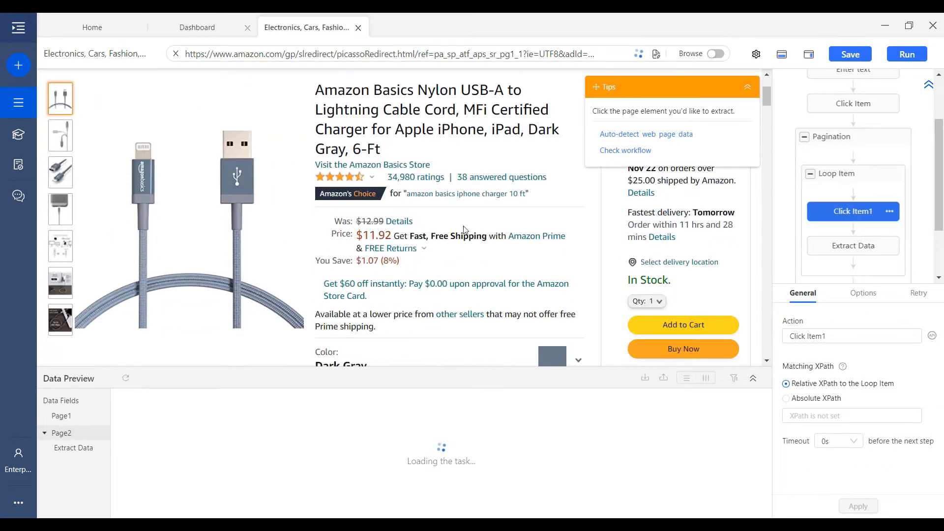
{"action": "scroll", "coordinate": [478, 199], "scroll_direction": "down", "scroll_amount": 3}
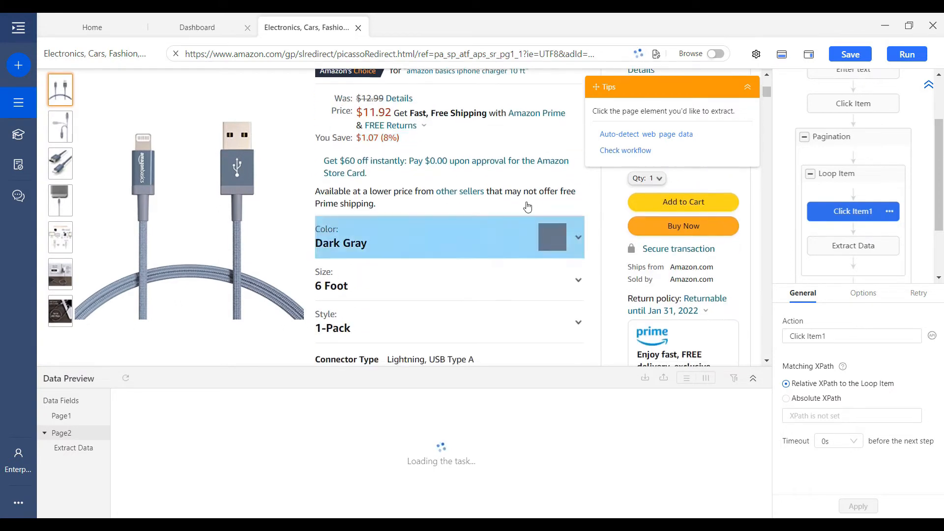
{"action": "left_click", "coordinate": [856, 251]}
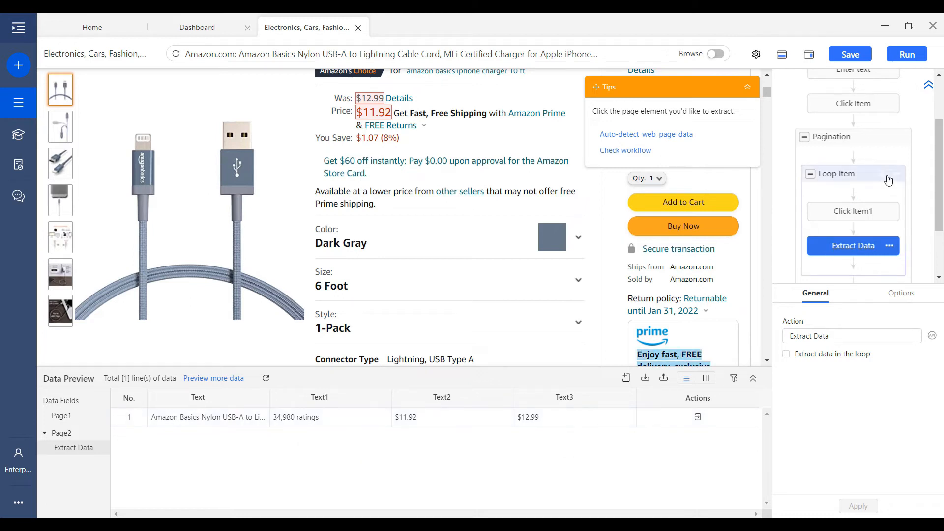
{"action": "scroll", "coordinate": [889, 180], "scroll_direction": "down", "scroll_amount": 2}
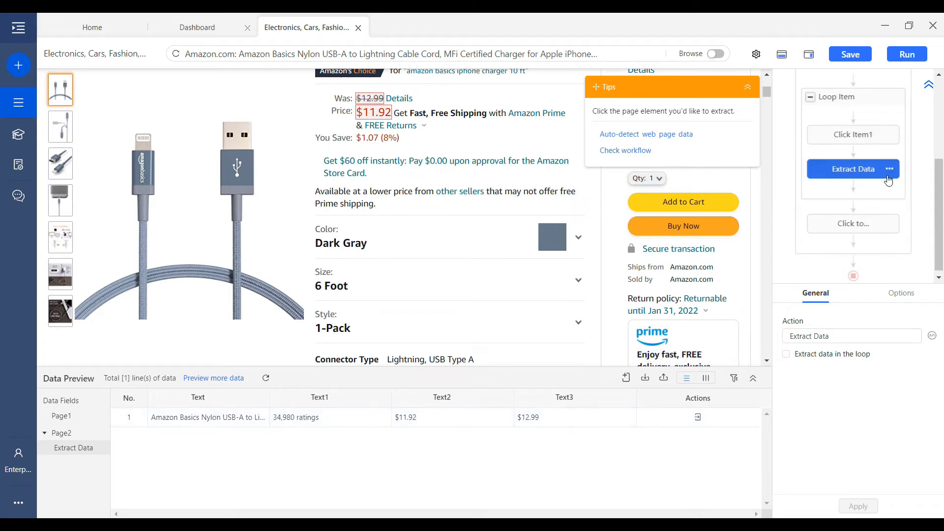
- Test Click to Paginate, check the page navigation at the end of the results, and examine the Pagination loop's matching XPath
{"action": "left_click", "coordinate": [853, 229]}
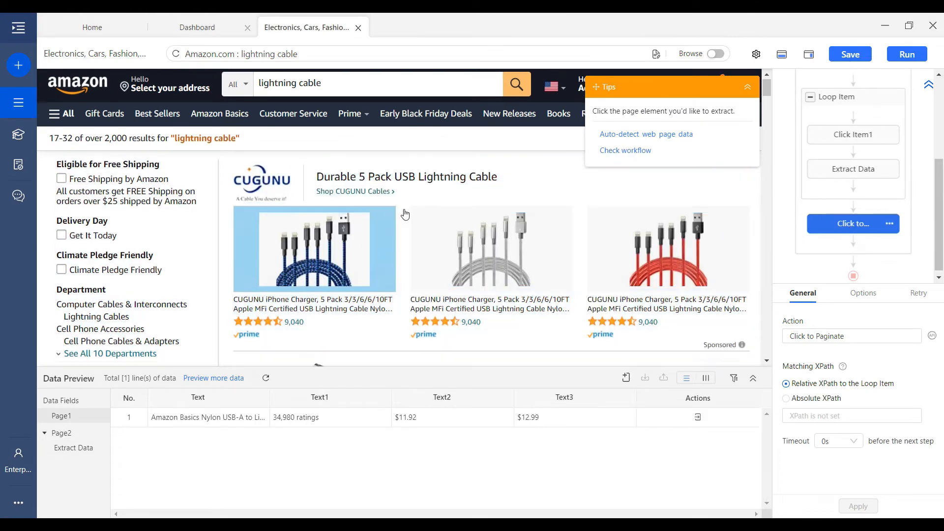
{"action": "scroll", "coordinate": [715, 109], "scroll_direction": "down", "scroll_amount": 3}
{"action": "left_click_drag", "start_coordinate": [767, 96], "coordinate": [760, 308]}
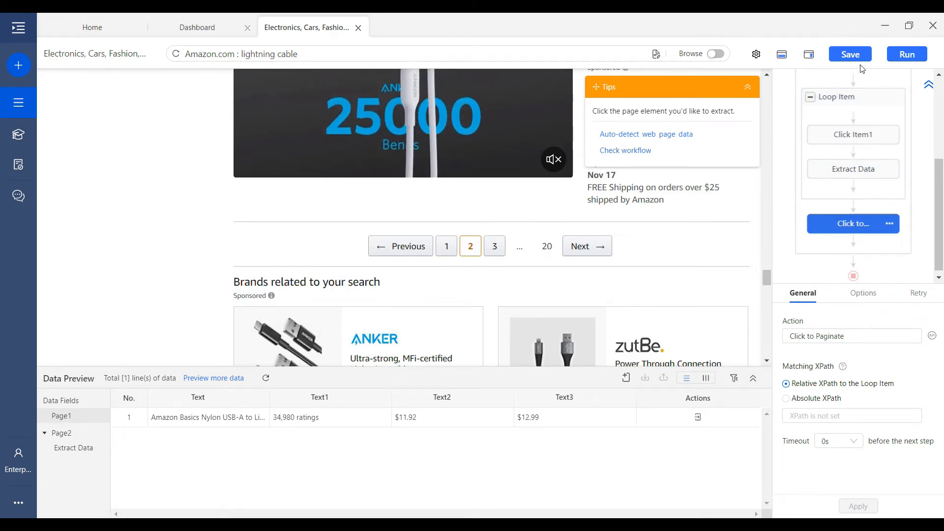
{"action": "scroll", "coordinate": [799, 271], "scroll_direction": "up", "scroll_amount": 1}
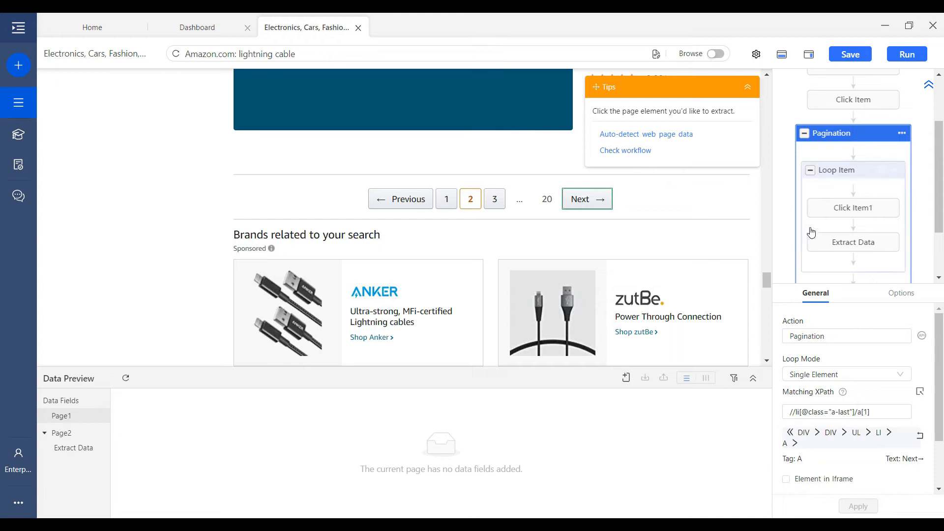
{"action": "scroll", "coordinate": [812, 224], "scroll_direction": "up", "scroll_amount": 2}
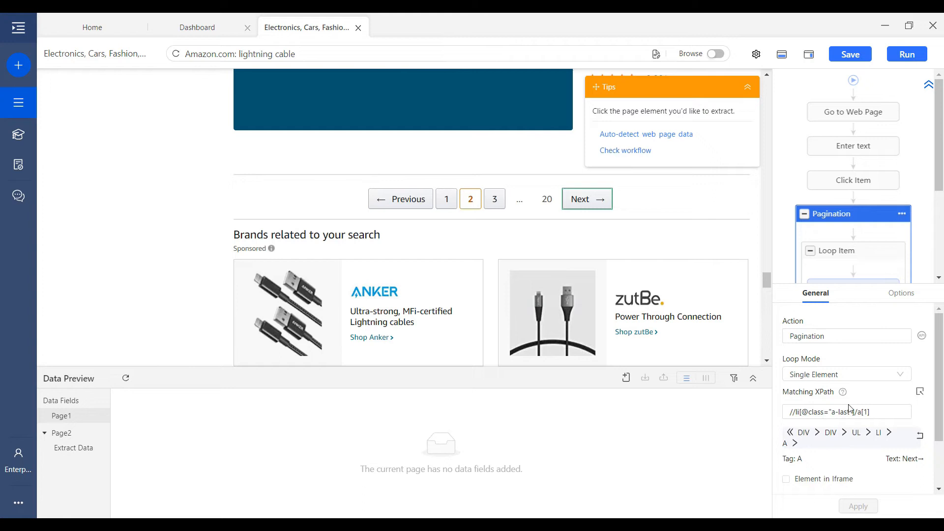
- Review the Go to Web Page step's URL, timeout choices, before-and-after load options and retry conditions
{"action": "left_click", "coordinate": [836, 118]}
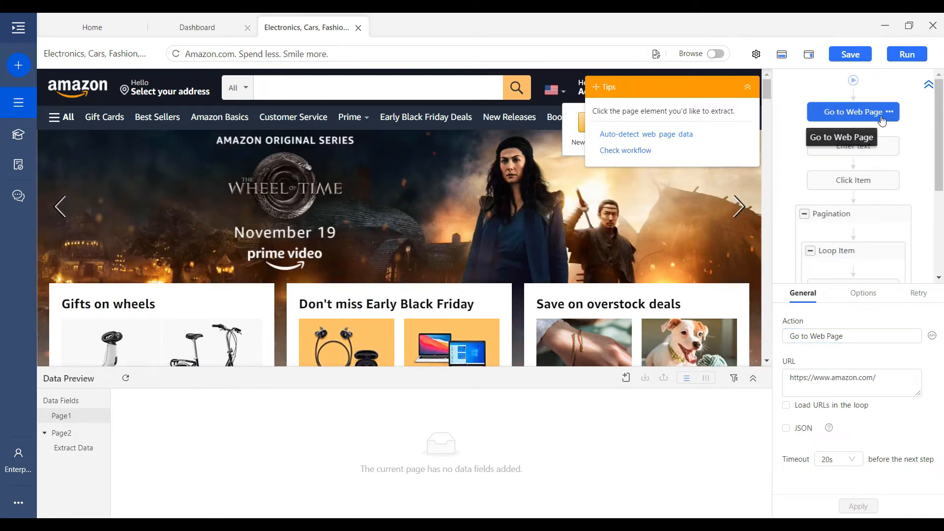
{"action": "left_click", "coordinate": [884, 378]}
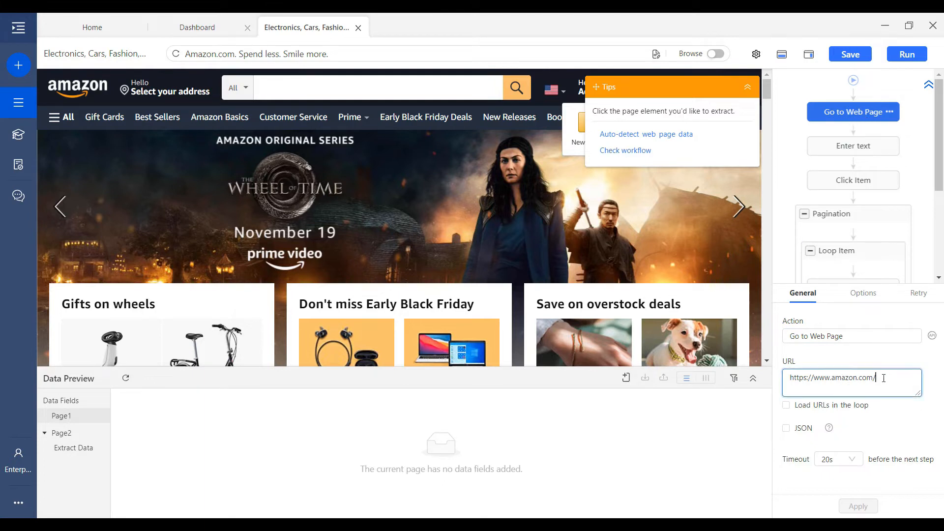
{"action": "left_click_drag", "start_coordinate": [875, 378], "coordinate": [787, 377]}
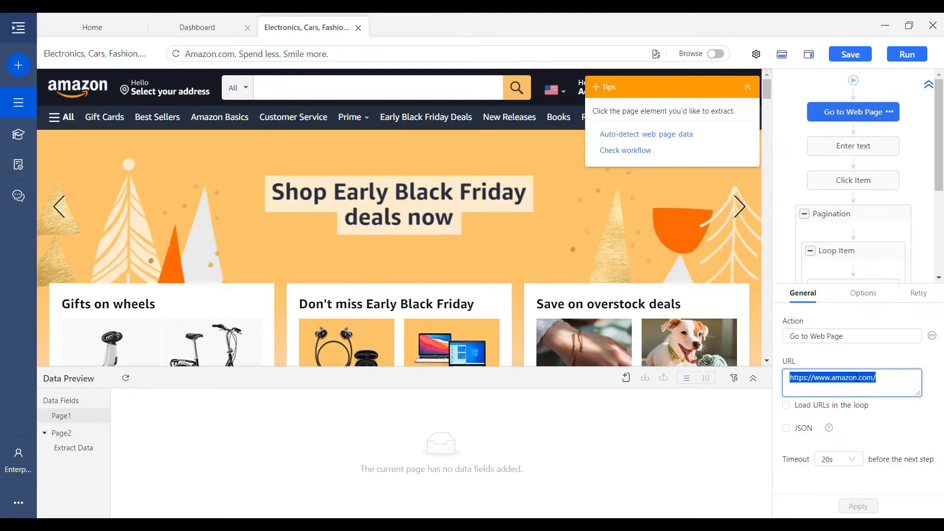
{"action": "left_click_drag", "start_coordinate": [881, 378], "coordinate": [760, 381]}
{"action": "left_click", "coordinate": [840, 459]}
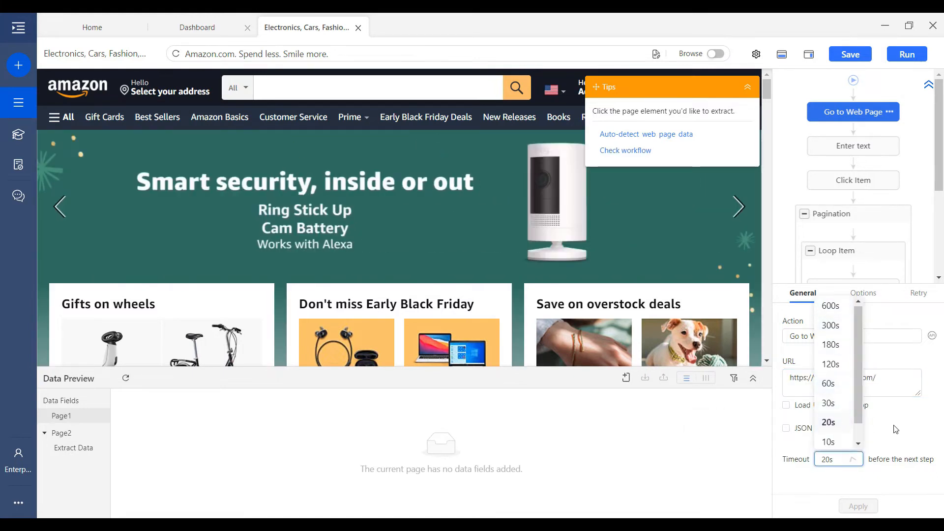
{"action": "left_click", "coordinate": [897, 429]}
{"action": "left_click", "coordinate": [870, 301]}
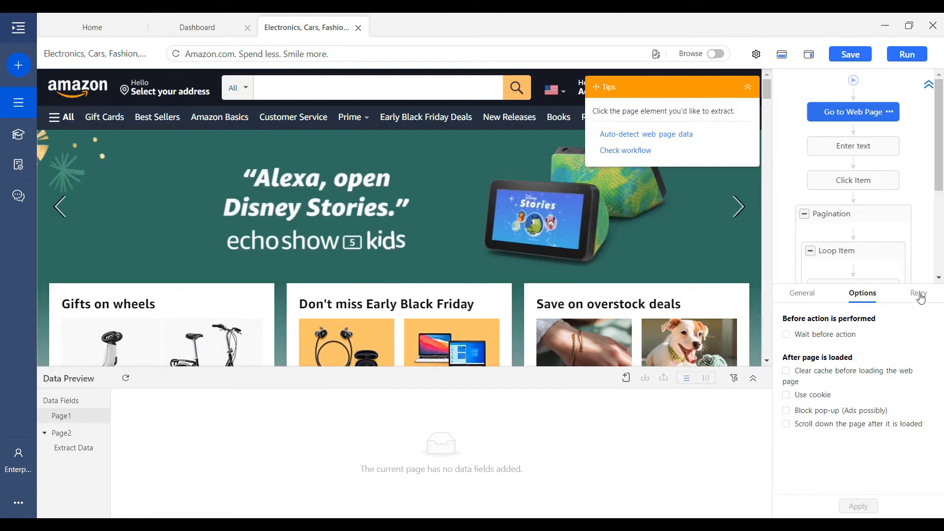
{"action": "left_click", "coordinate": [920, 296]}
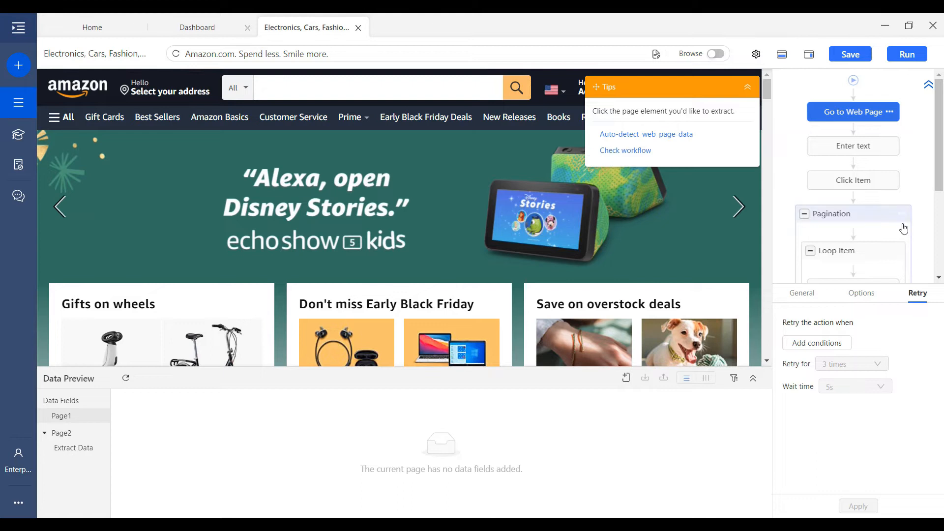
- Run the Enter text step and review its search keyword and element-matching settings
{"action": "left_click", "coordinate": [849, 154]}
{"action": "left_click", "coordinate": [851, 385]}
{"action": "left_click", "coordinate": [837, 365]}
{"action": "left_click", "coordinate": [839, 386]}
{"action": "left_click_drag", "start_coordinate": [838, 385], "coordinate": [786, 386]}
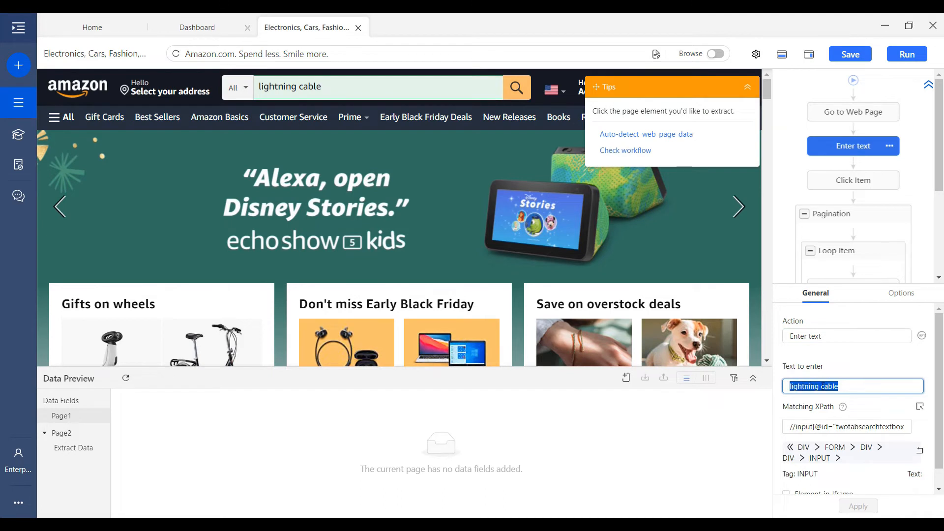
{"action": "left_click_drag", "start_coordinate": [850, 387], "coordinate": [787, 391]}
{"action": "left_click", "coordinate": [857, 387]}
{"action": "scroll", "coordinate": [858, 378], "scroll_direction": "down", "scroll_amount": 1}
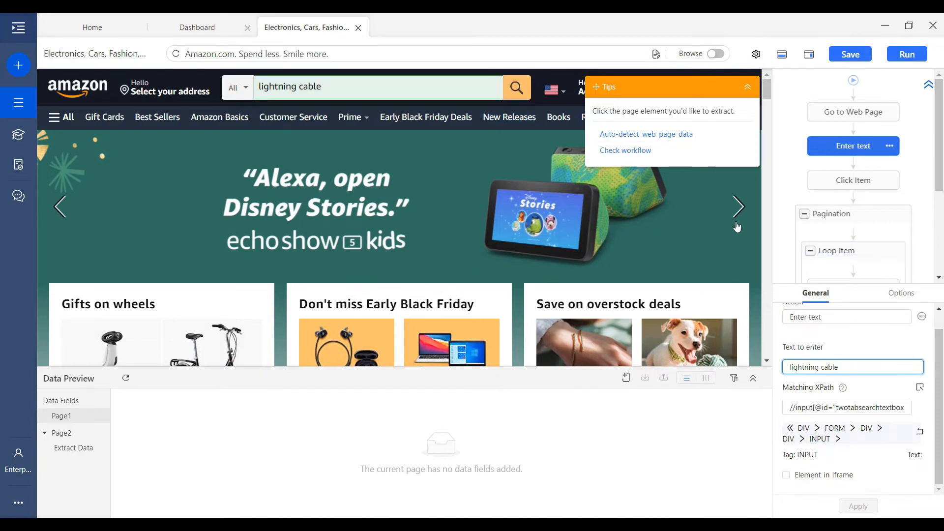
- Re-pick Amazon's search box as the Enter text step's target element and inspect the full matching XPath
{"action": "left_click", "coordinate": [921, 389]}
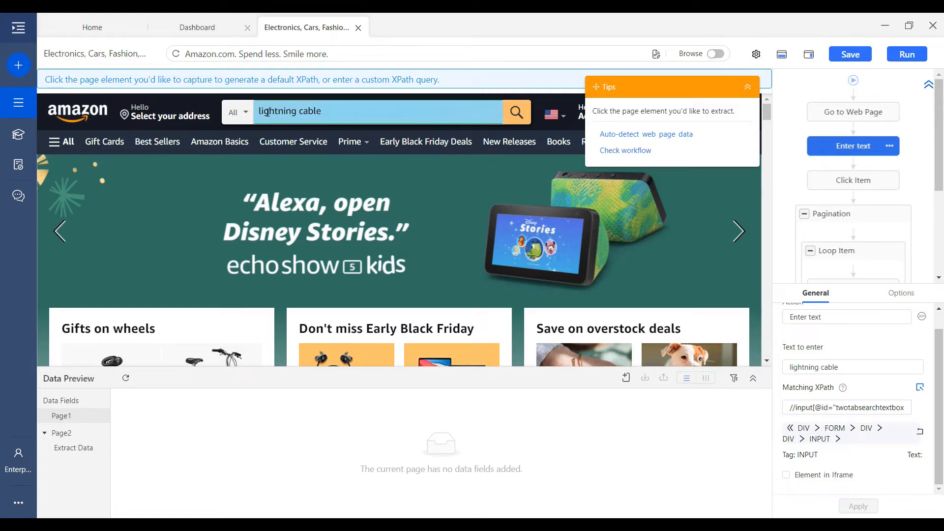
{"action": "left_click", "coordinate": [327, 112]}
{"action": "left_click_drag", "start_coordinate": [806, 408], "coordinate": [912, 408]}
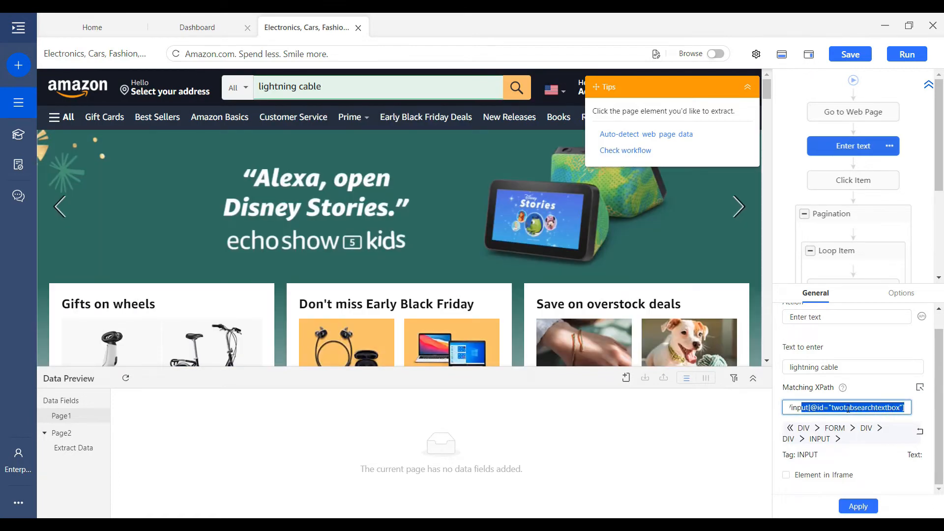
{"action": "left_click", "coordinate": [811, 408]}
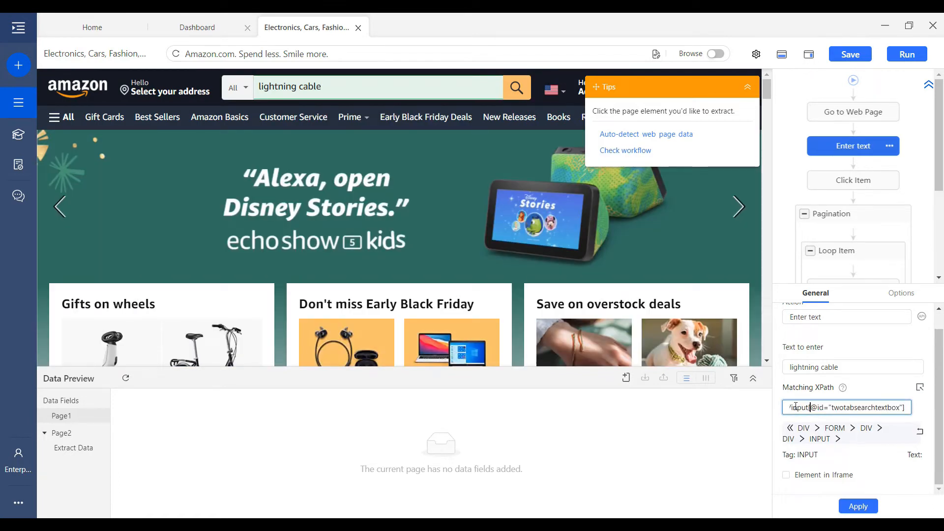
{"action": "left_click", "coordinate": [825, 400]}
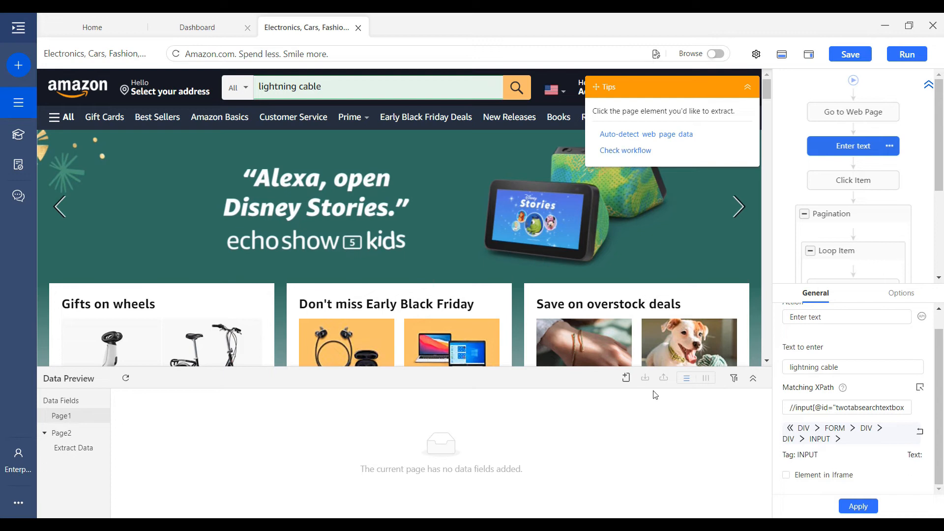
{"action": "left_click", "coordinate": [842, 414]}
{"action": "left_click", "coordinate": [843, 410]}
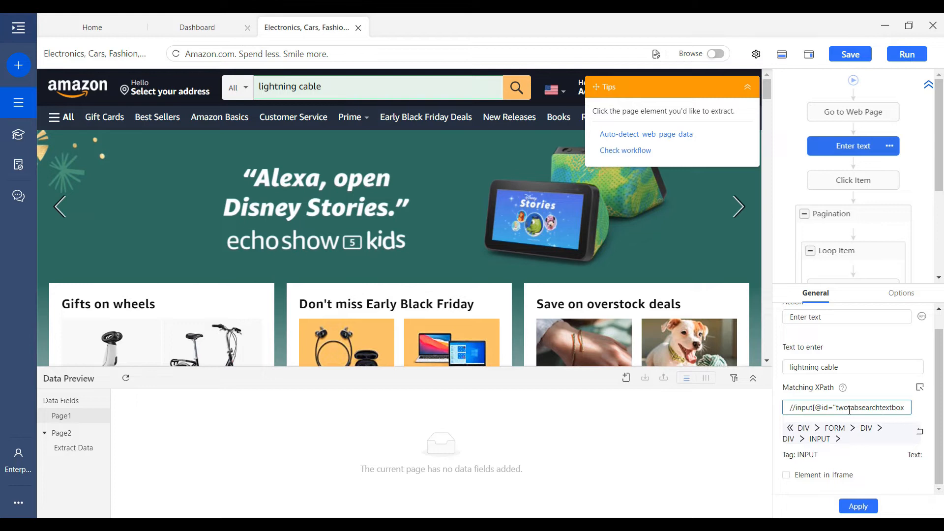
{"action": "triple_click", "coordinate": [833, 407]}
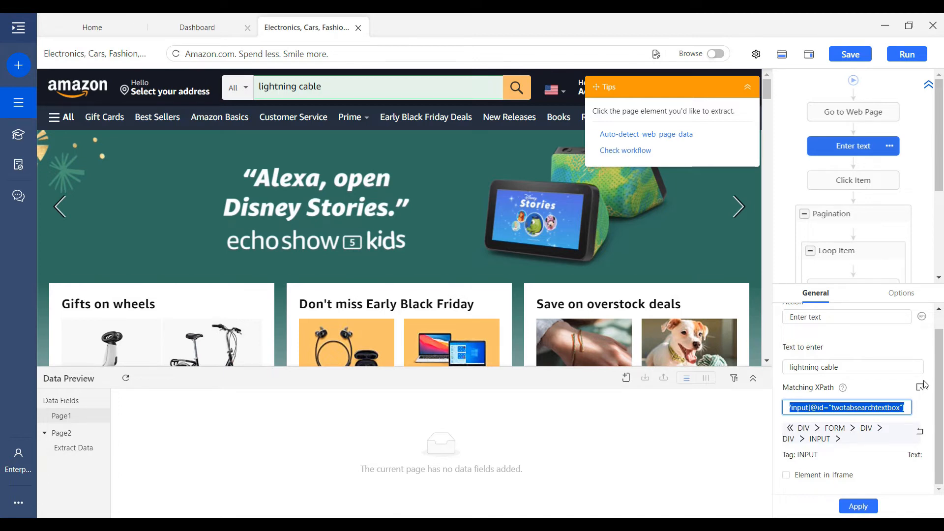
- Re-pick Amazon's search button as the Click Item step's target element and review the step's AJAX and page-load options
{"action": "left_click", "coordinate": [841, 187]}
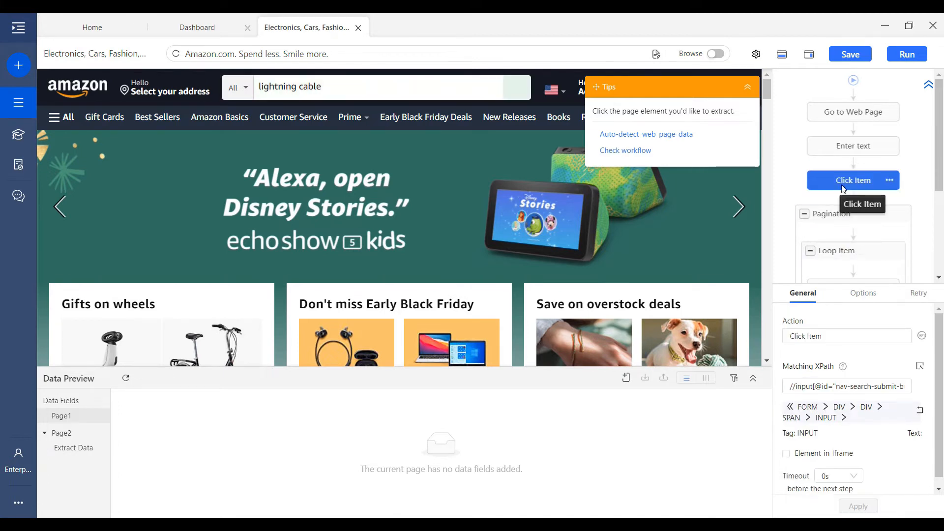
{"action": "left_click_drag", "start_coordinate": [786, 389], "coordinate": [931, 387]}
{"action": "left_click", "coordinate": [896, 386]}
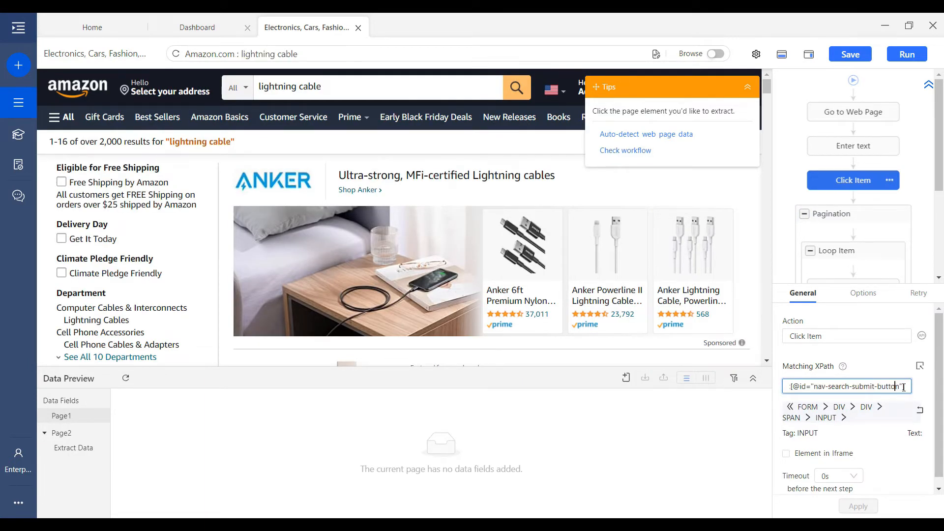
{"action": "left_click", "coordinate": [921, 368]}
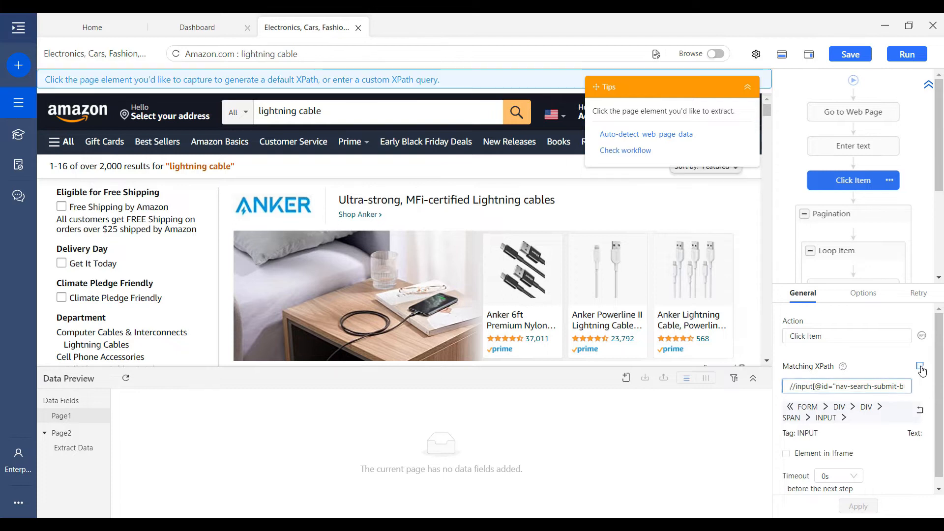
{"action": "left_click", "coordinate": [516, 118]}
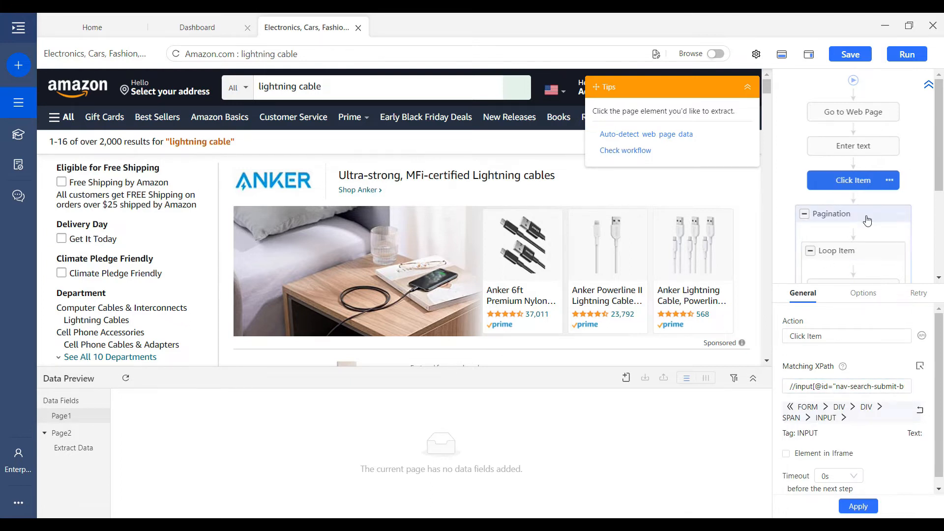
{"action": "left_click", "coordinate": [864, 294]}
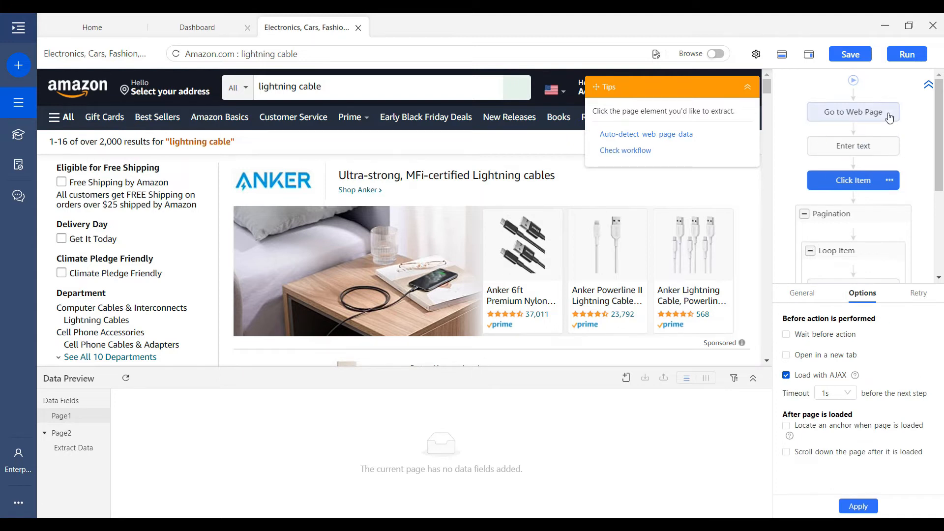
{"action": "mouse_move", "coordinate": [852, 170]}
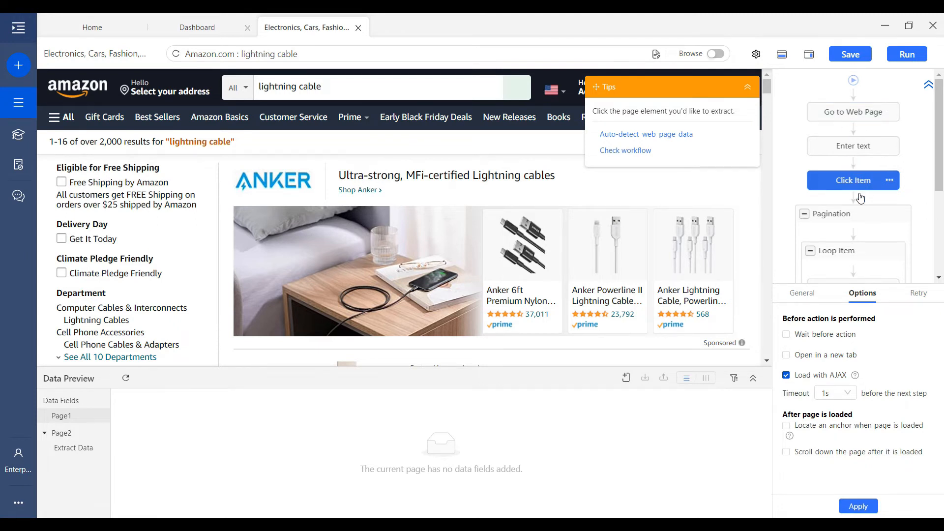
- Review the Loop Item's available loop modes, keeping Variable List, and examine its matching XPath and list of loop items
{"action": "scroll", "coordinate": [851, 212], "scroll_direction": "down", "scroll_amount": 2}
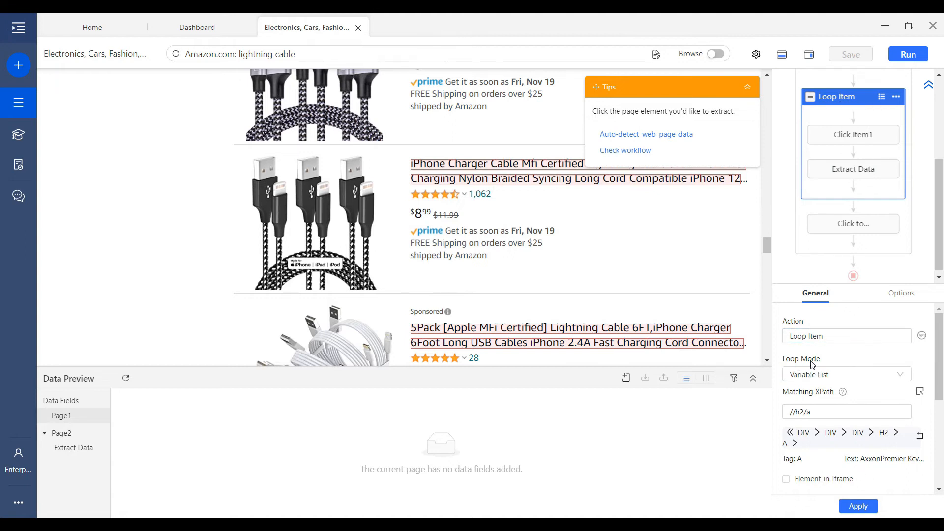
{"action": "left_click", "coordinate": [838, 378]}
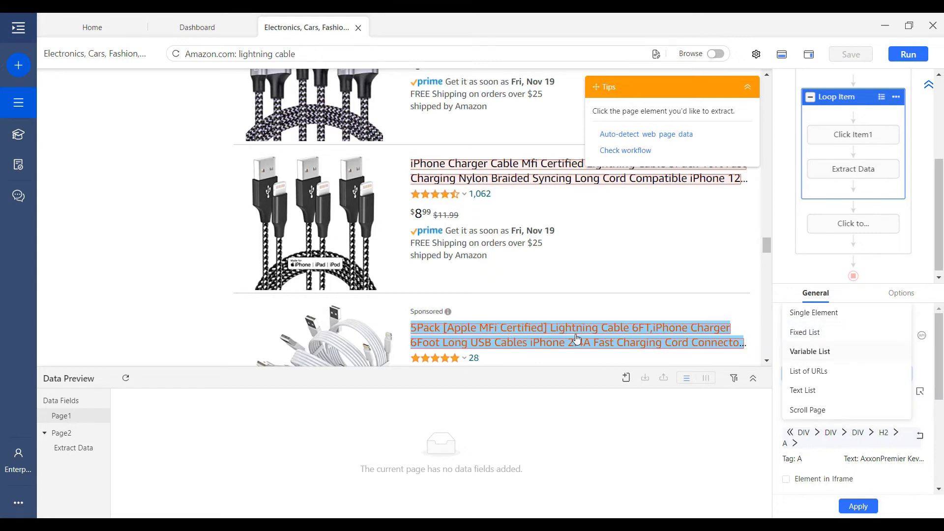
{"action": "left_click", "coordinate": [812, 354]}
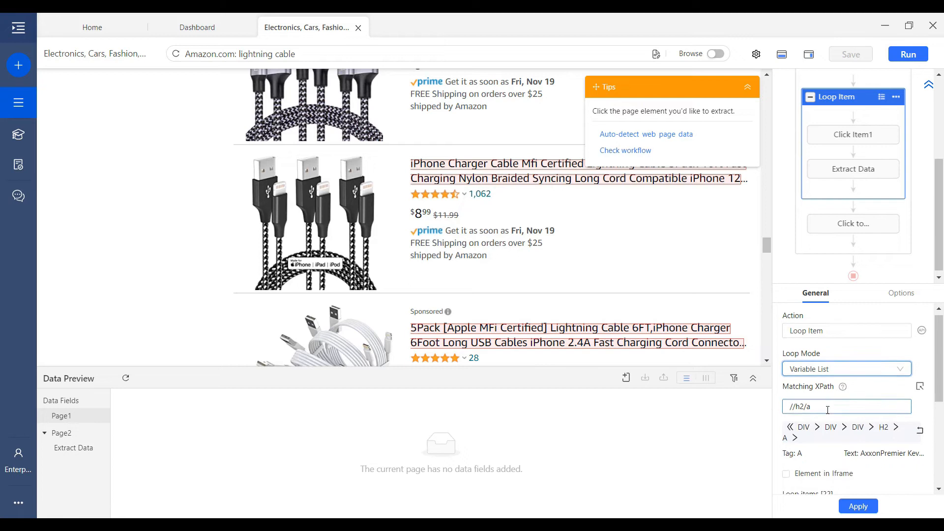
{"action": "scroll", "coordinate": [828, 409], "scroll_direction": "down", "scroll_amount": 1}
{"action": "left_click_drag", "start_coordinate": [813, 350], "coordinate": [785, 350]}
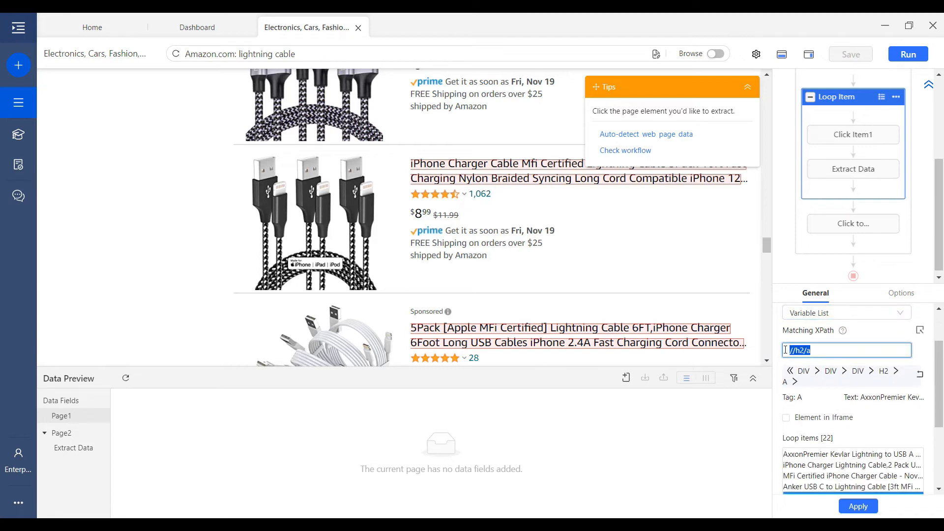
{"action": "scroll", "coordinate": [821, 353], "scroll_direction": "up", "scroll_amount": 1}
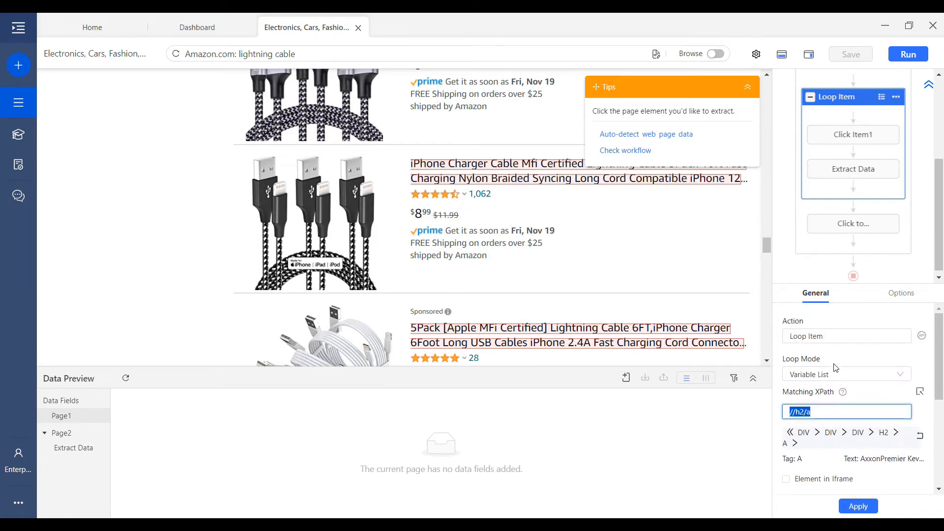
{"action": "left_click", "coordinate": [832, 377]}
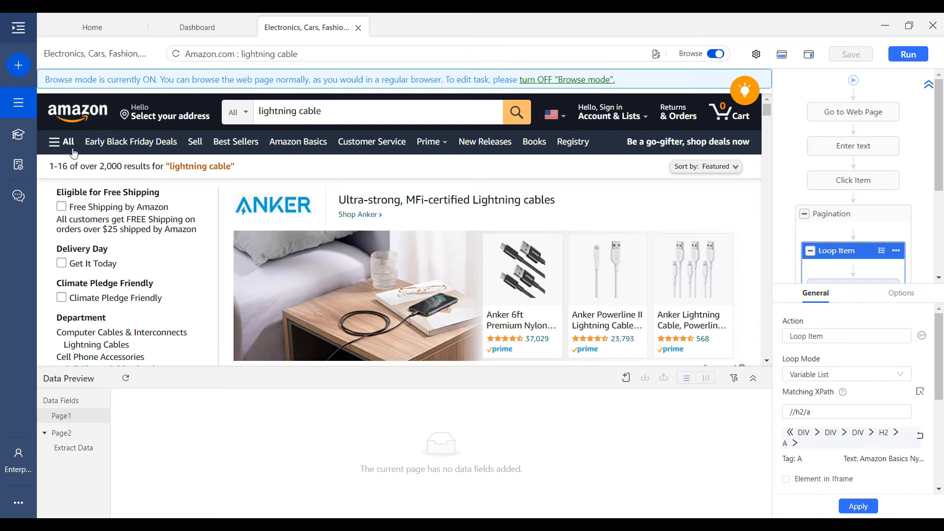
- Open Amazon's full category menu in Browse mode and look through the Prime Video submenu
{"action": "left_click", "coordinate": [69, 145]}
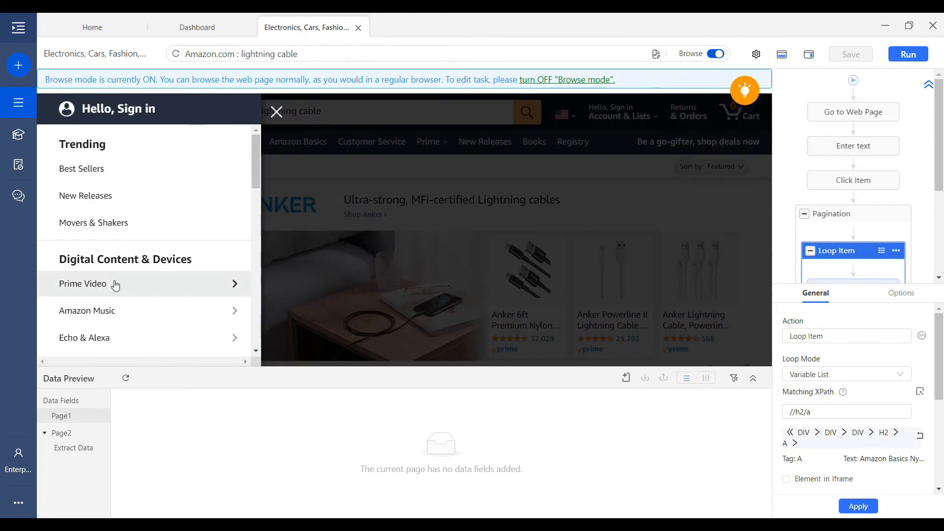
{"action": "scroll", "coordinate": [116, 256], "scroll_direction": "down", "scroll_amount": 2}
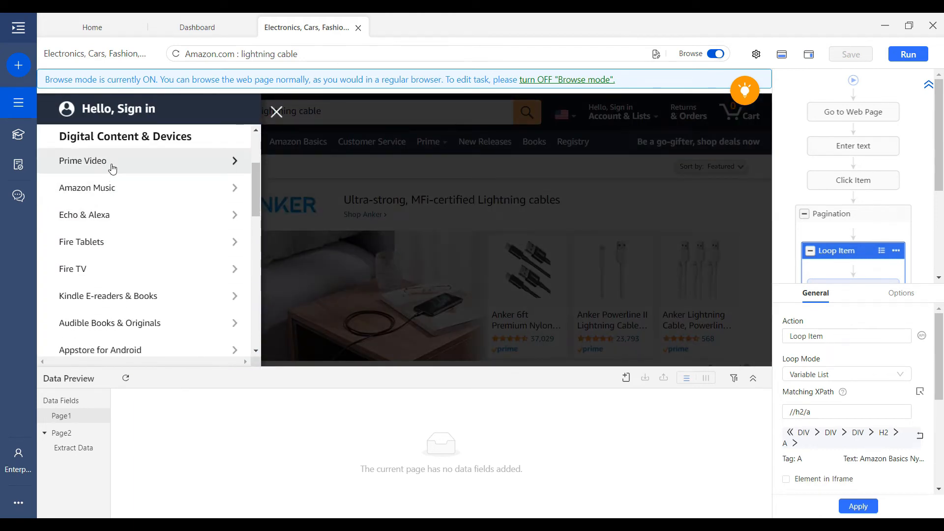
{"action": "left_click", "coordinate": [94, 161]}
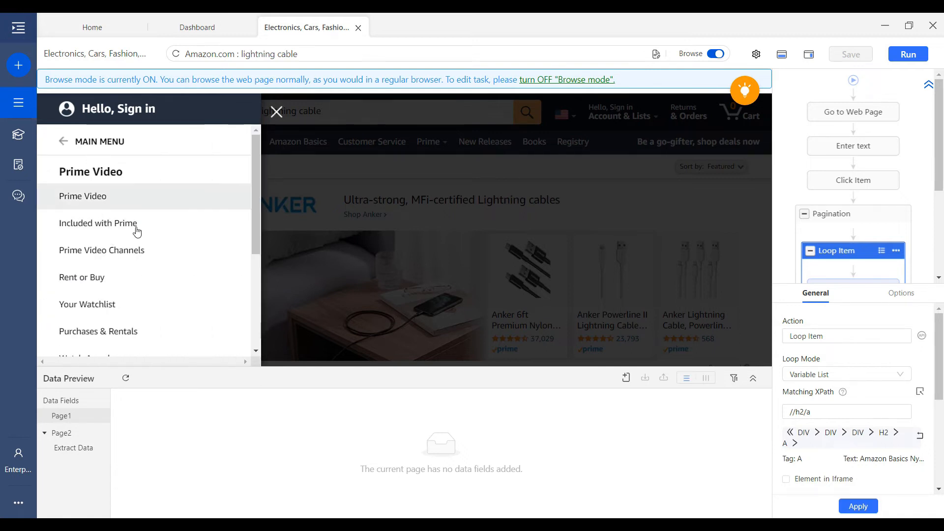
{"action": "scroll", "coordinate": [91, 236], "scroll_direction": "down", "scroll_amount": 1}
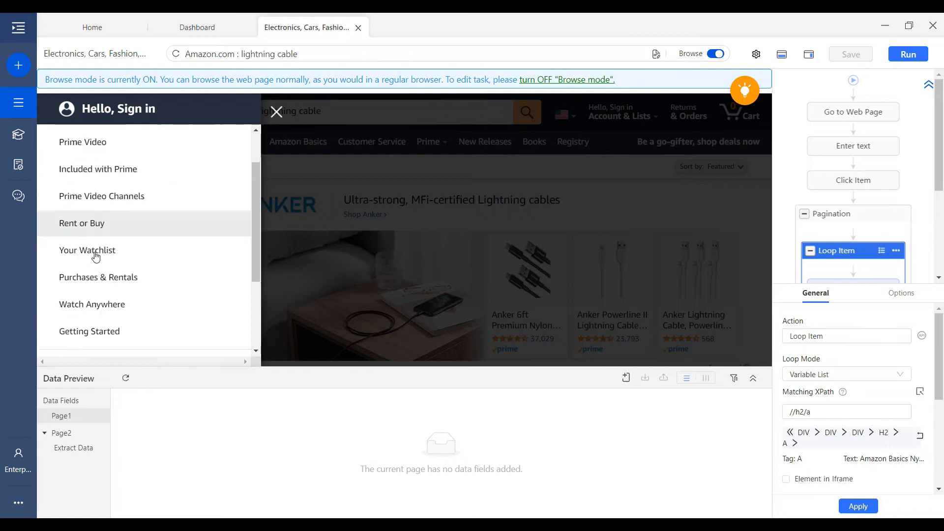
{"action": "scroll", "coordinate": [109, 272], "scroll_direction": "up", "scroll_amount": 1}
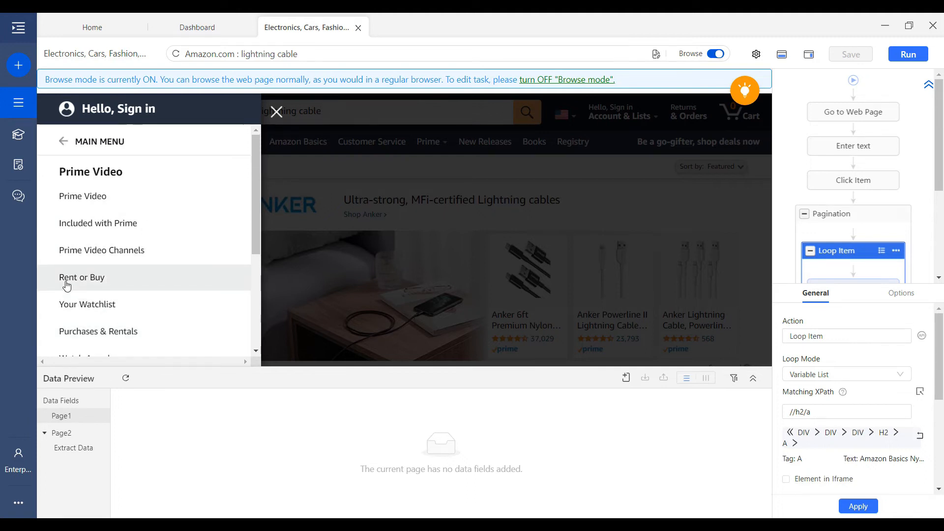
- Look through the Prime Video and Echo & Alexa submenus of Amazon's category menu, and turn Browse mode off
{"action": "left_click", "coordinate": [68, 141]}
{"action": "scroll", "coordinate": [123, 253], "scroll_direction": "down", "scroll_amount": 1}
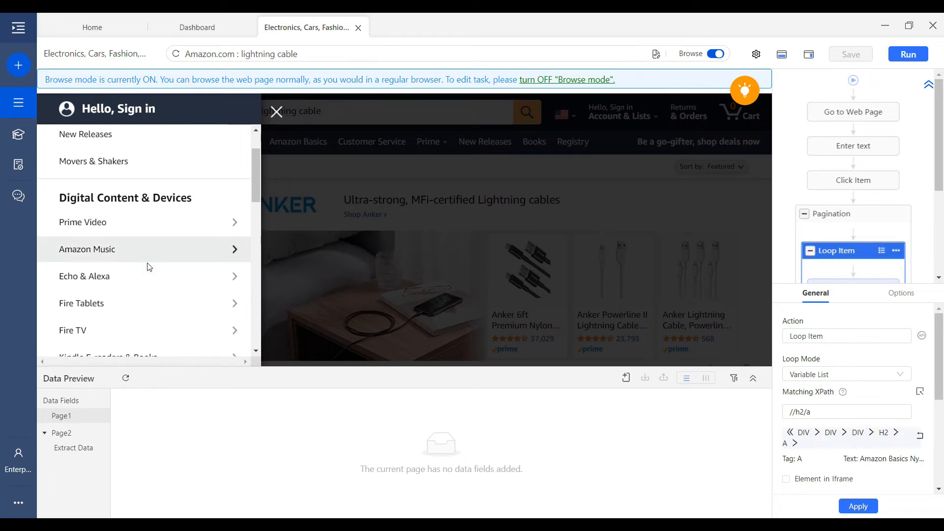
{"action": "left_click", "coordinate": [176, 230]}
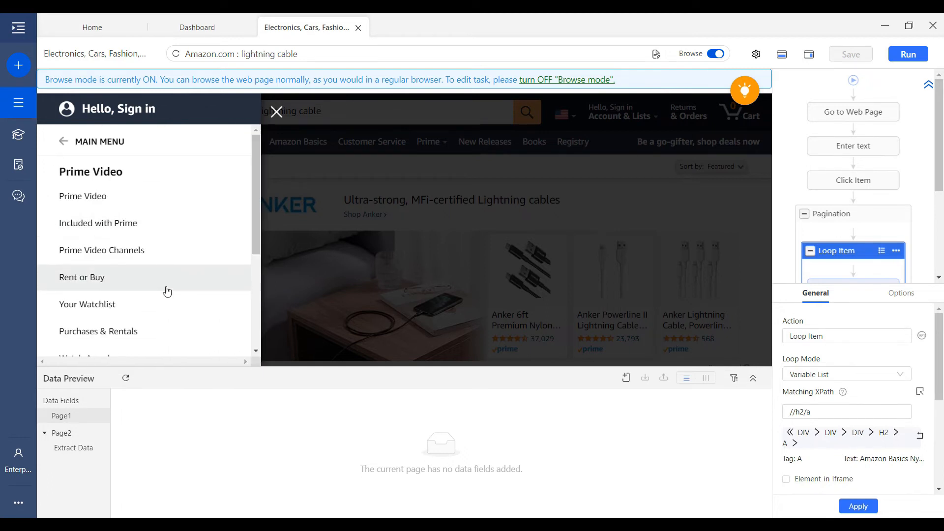
{"action": "left_click", "coordinate": [67, 148]}
{"action": "scroll", "coordinate": [155, 246], "scroll_direction": "down", "scroll_amount": 2}
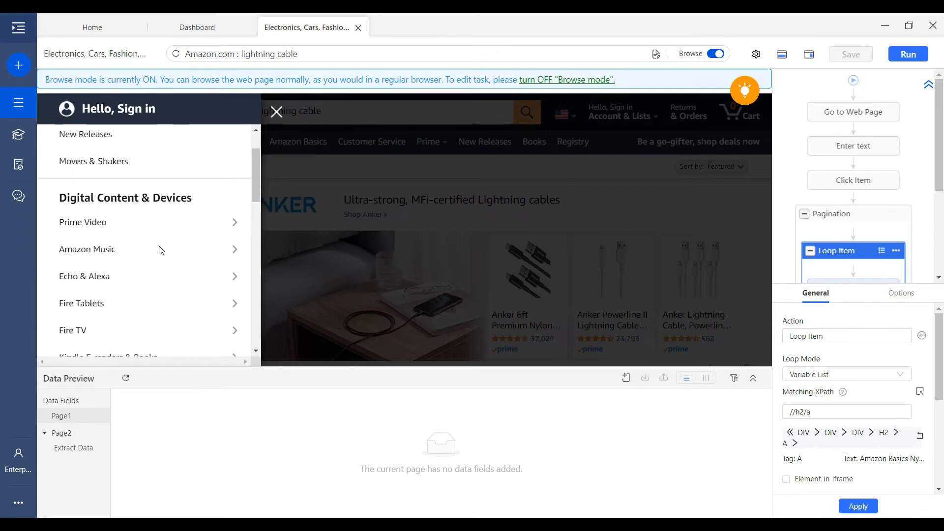
{"action": "left_click", "coordinate": [137, 218]}
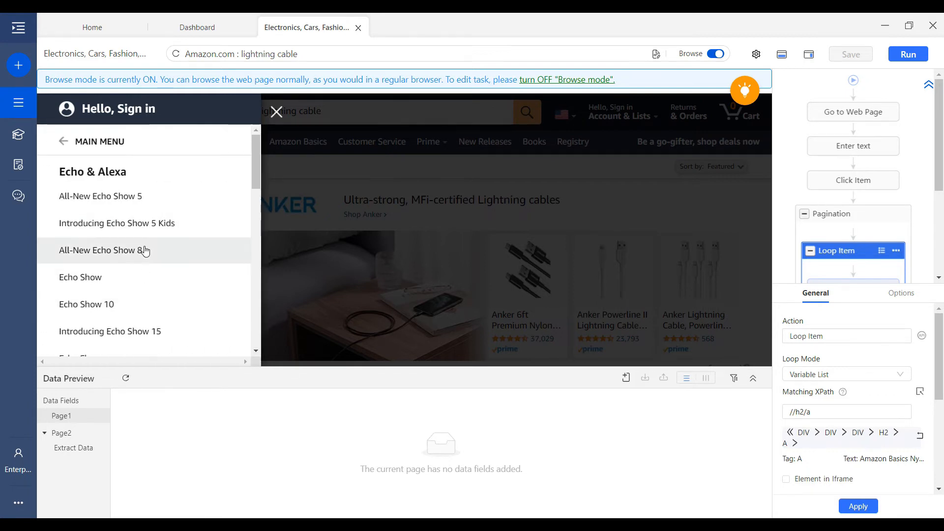
{"action": "scroll", "coordinate": [142, 313], "scroll_direction": "down", "scroll_amount": 3}
{"action": "scroll", "coordinate": [142, 312], "scroll_direction": "down", "scroll_amount": 3}
{"action": "scroll", "coordinate": [138, 251], "scroll_direction": "up", "scroll_amount": 6}
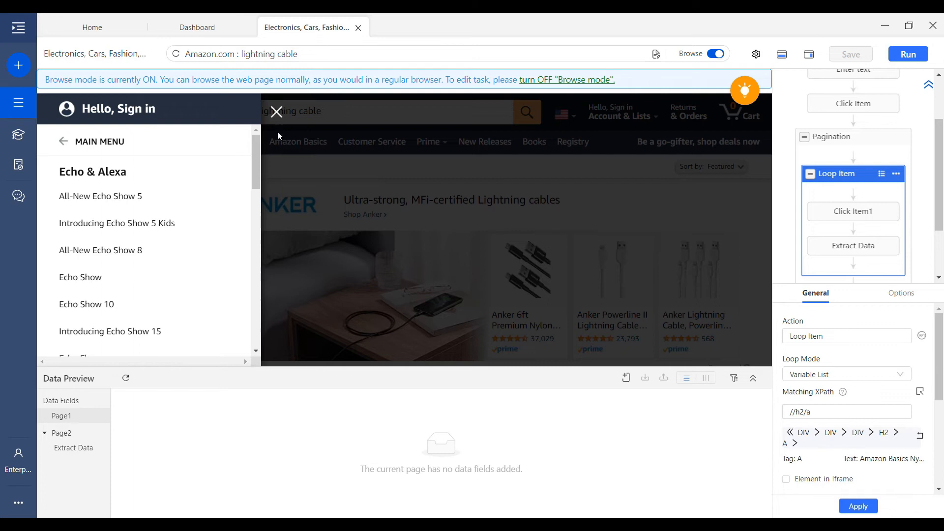
{"action": "left_click", "coordinate": [277, 117]}
{"action": "left_click", "coordinate": [716, 54]}
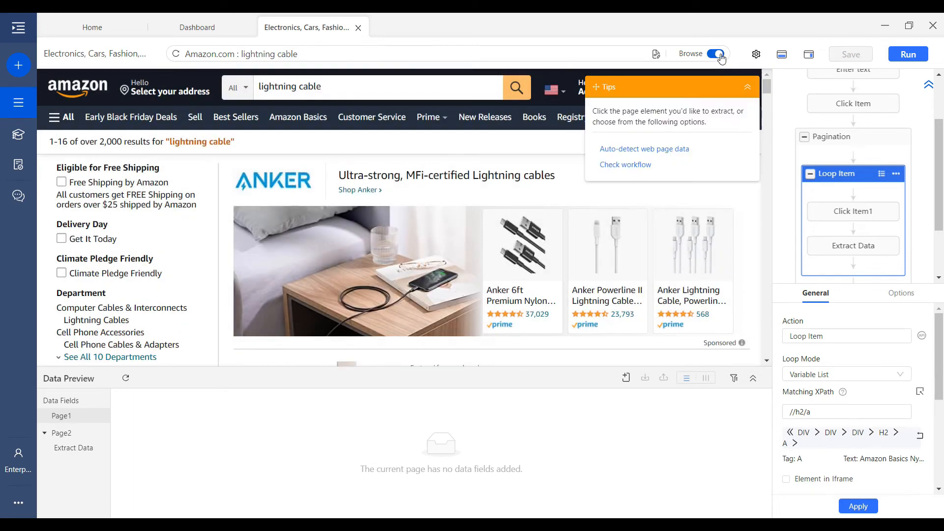
- Keep the Loop Item in Variable List mode and select several of its loop items, from the first through the last
{"action": "left_click", "coordinate": [809, 375]}
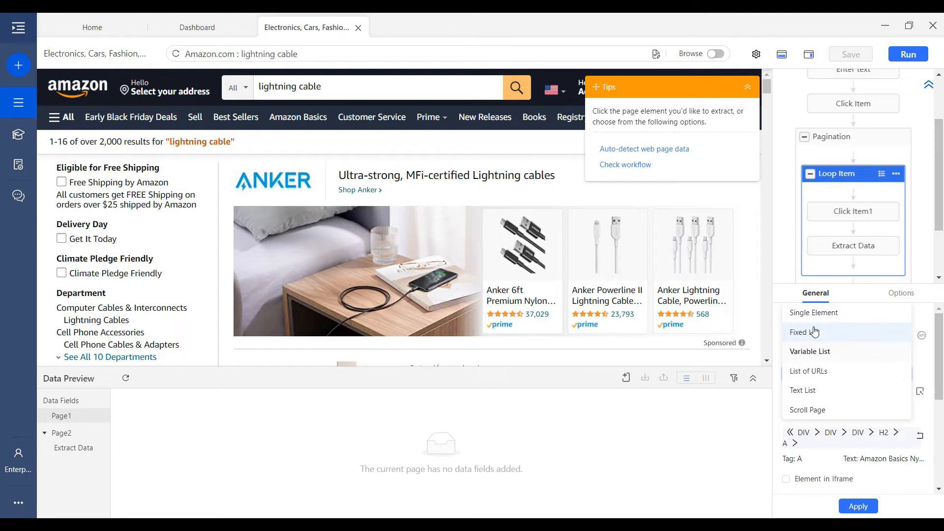
{"action": "left_click", "coordinate": [822, 352]}
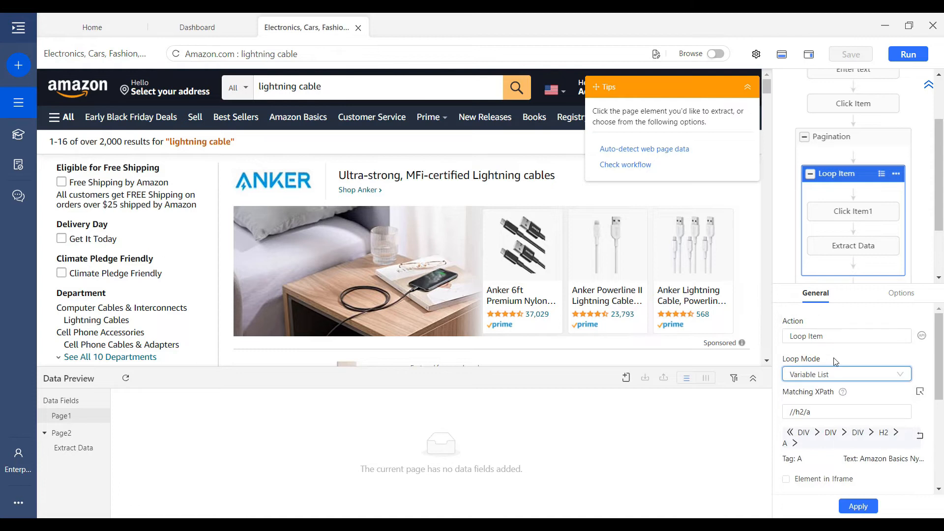
{"action": "scroll", "coordinate": [856, 394], "scroll_direction": "down", "scroll_amount": 5}
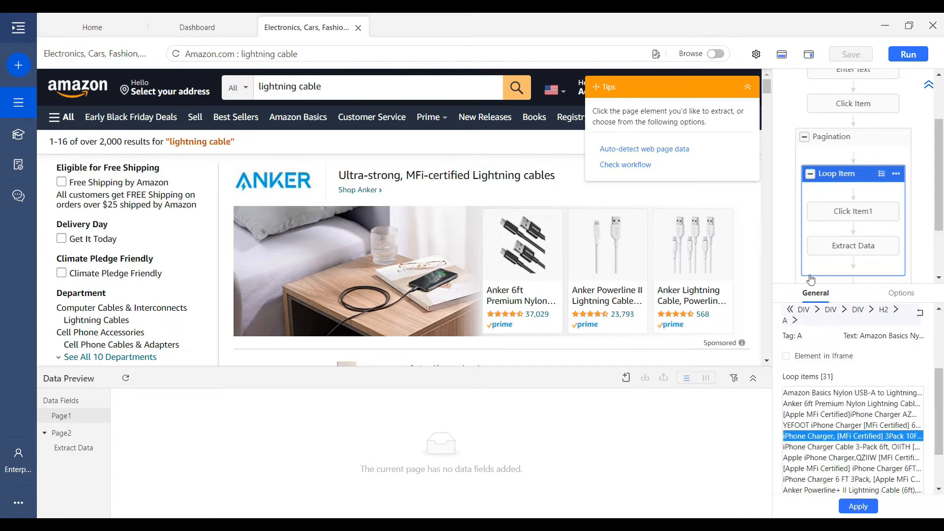
{"action": "left_click", "coordinate": [855, 394]}
{"action": "left_click", "coordinate": [850, 406]}
{"action": "left_click", "coordinate": [845, 427]}
{"action": "scroll", "coordinate": [846, 433], "scroll_direction": "down", "scroll_amount": 10}
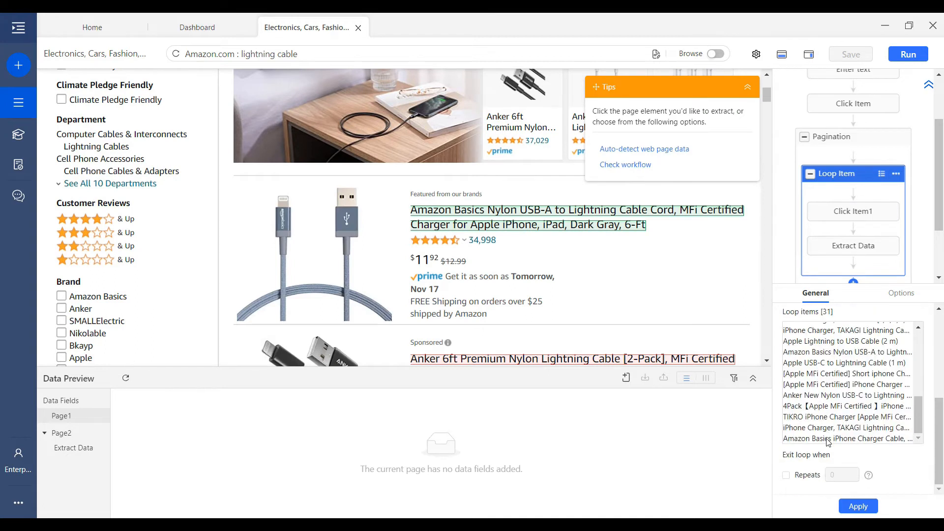
{"action": "left_click", "coordinate": [828, 439]}
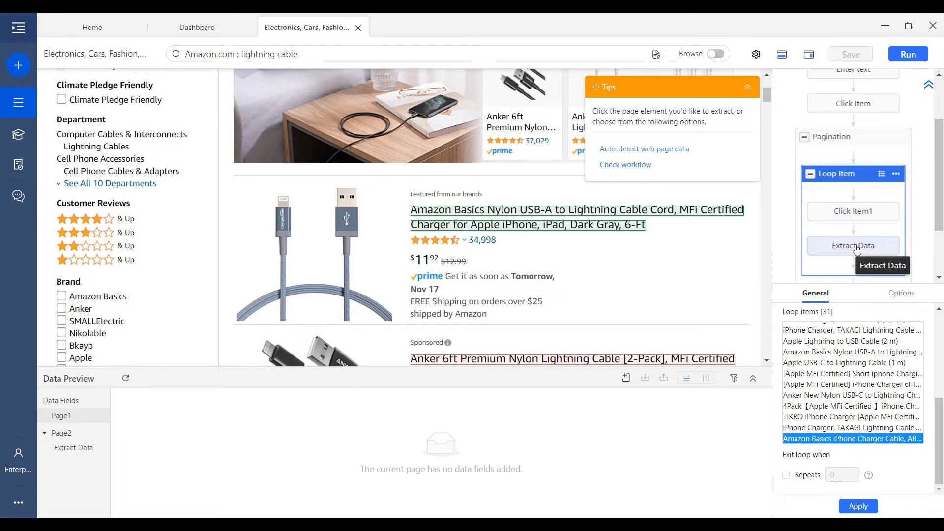
- Review the Loop Item's list entries, its place in the workflow and the full set of loop modes including Scroll Page
{"action": "scroll", "coordinate": [849, 416], "scroll_direction": "up", "scroll_amount": 5}
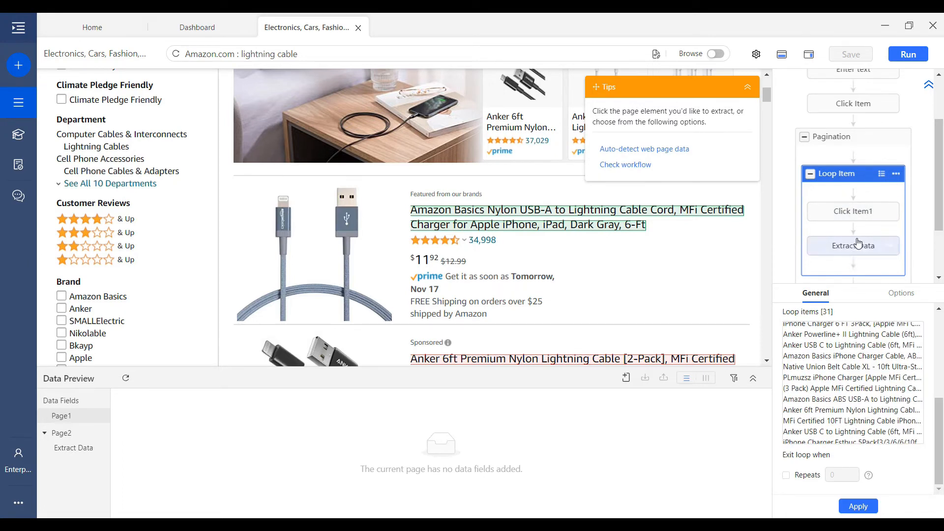
{"action": "scroll", "coordinate": [858, 243], "scroll_direction": "down", "scroll_amount": 2}
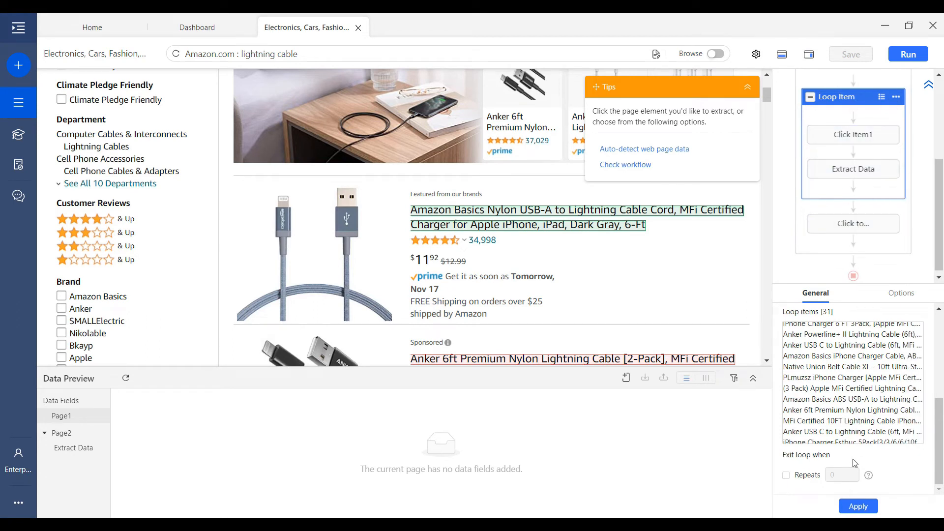
{"action": "scroll", "coordinate": [854, 394], "scroll_direction": "up", "scroll_amount": 6}
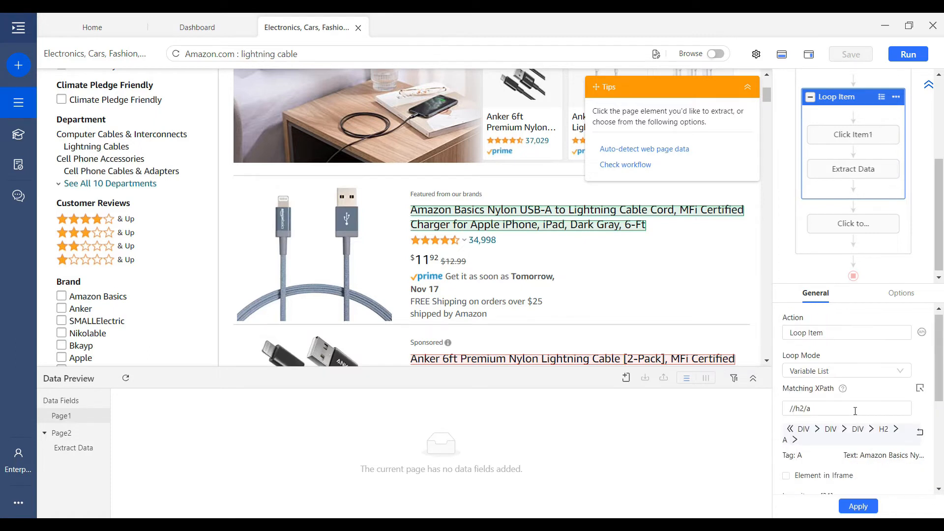
{"action": "left_click", "coordinate": [830, 376]}
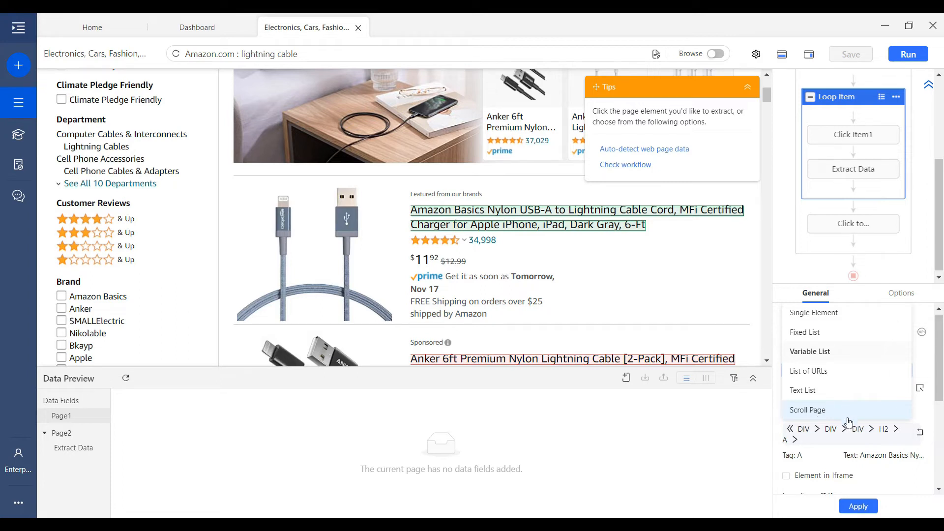
{"action": "left_click", "coordinate": [815, 370]}
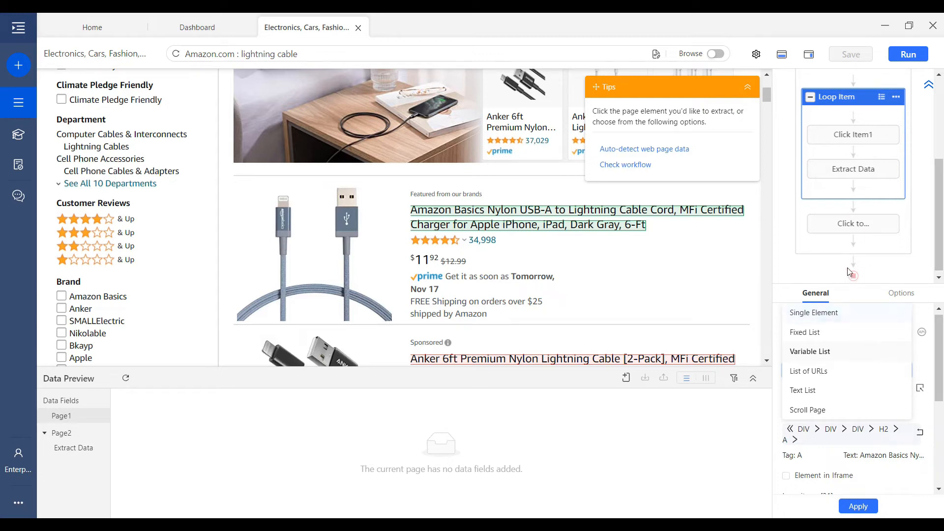
{"action": "scroll", "coordinate": [812, 257], "scroll_direction": "up", "scroll_amount": 2}
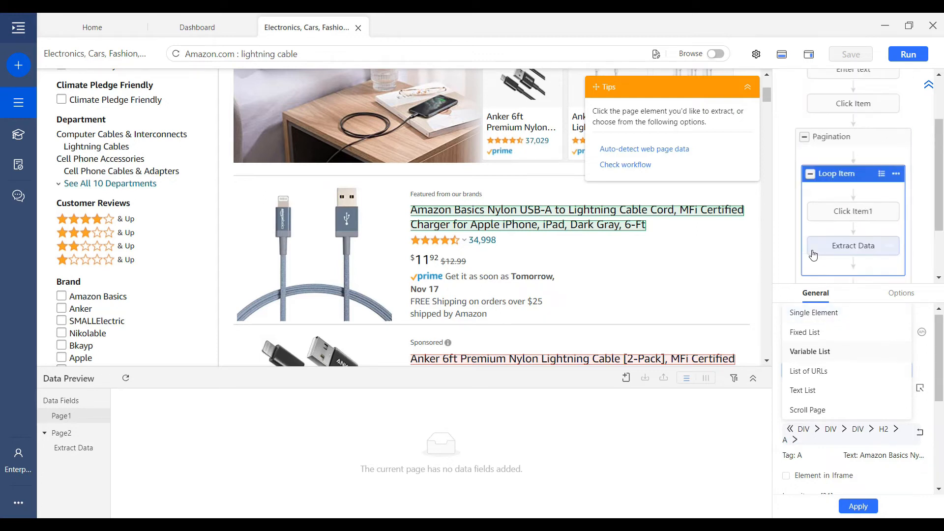
- Inspect the Pagination step's Next-button XPath and set its loop to exit after 5 repeats
{"action": "left_click", "coordinate": [830, 143]}
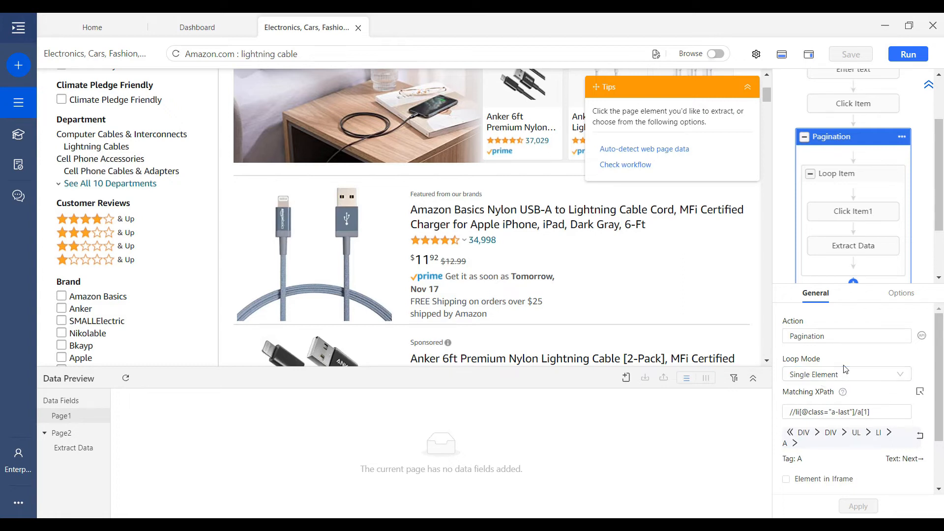
{"action": "scroll", "coordinate": [887, 425], "scroll_direction": "down", "scroll_amount": 1}
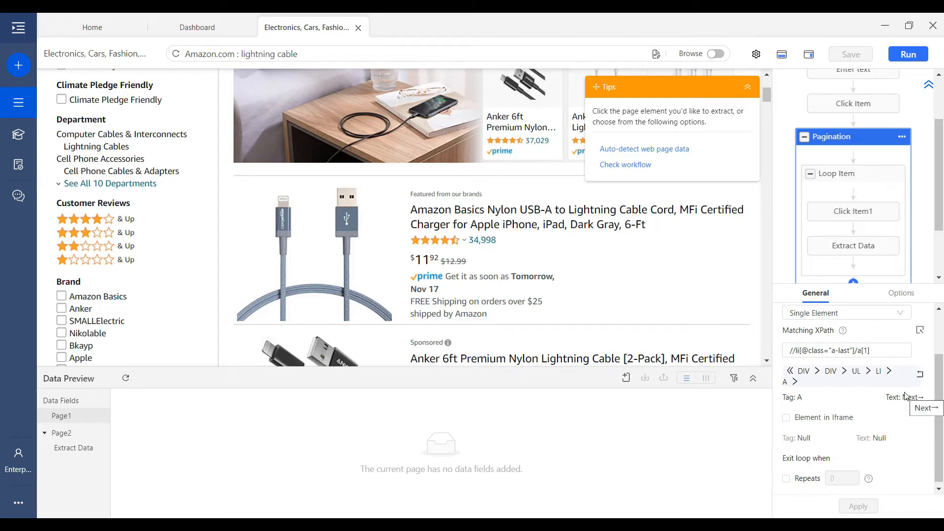
{"action": "scroll", "coordinate": [846, 394], "scroll_direction": "down", "scroll_amount": 1}
{"action": "left_click", "coordinate": [807, 476]}
{"action": "double_click", "coordinate": [831, 477]}
{"action": "left_click", "coordinate": [818, 498]}
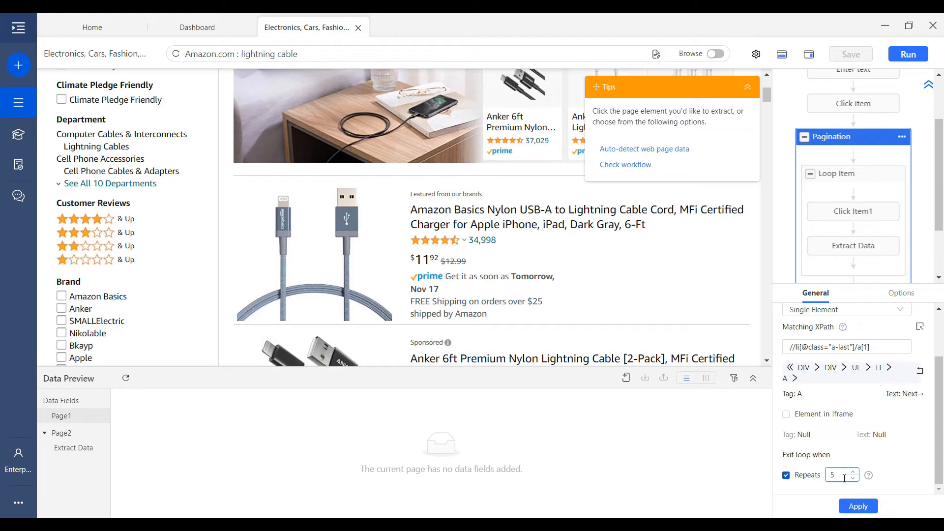
{"action": "left_click_drag", "start_coordinate": [845, 478], "coordinate": [827, 483]}
{"action": "scroll", "coordinate": [827, 396], "scroll_direction": "up", "scroll_amount": 2}
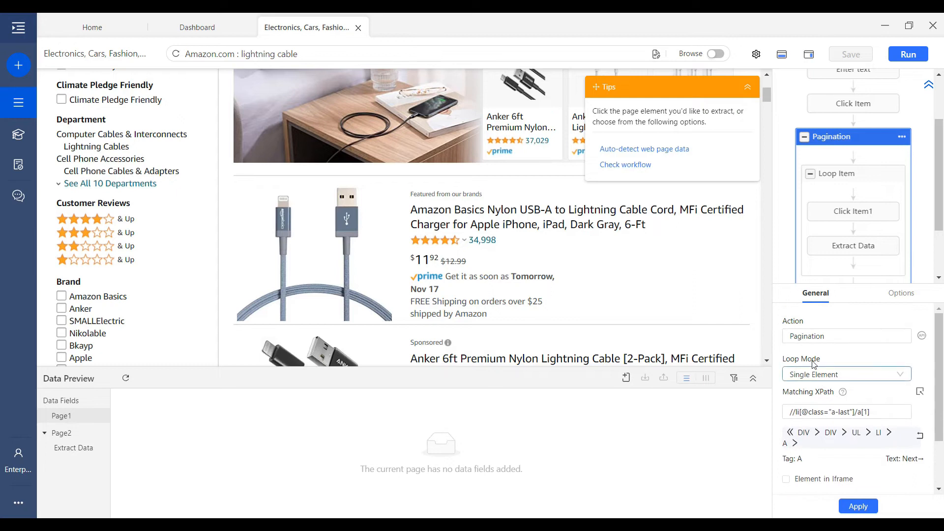
- Check Pagination's loop modes, keeping Single Element, and select the first product title to view its available actions, undoing the selection
{"action": "left_click", "coordinate": [802, 377]}
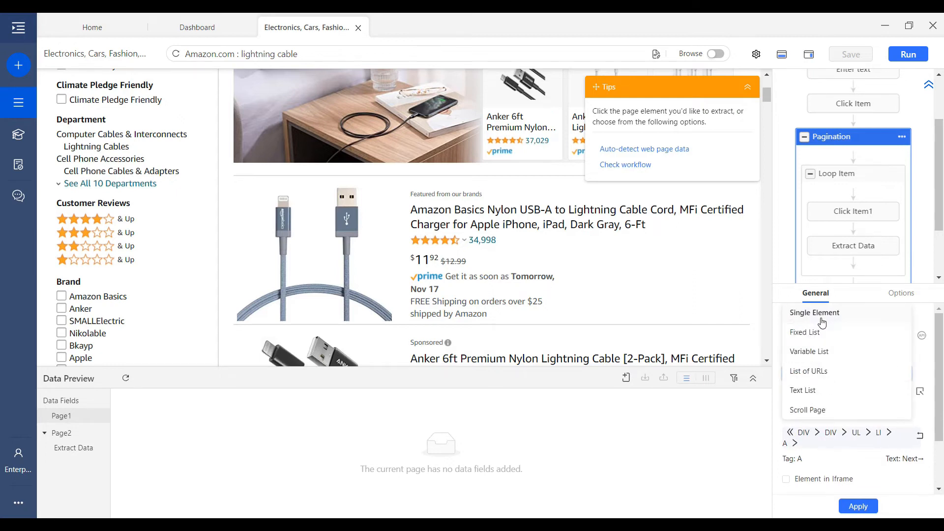
{"action": "left_click", "coordinate": [766, 432]}
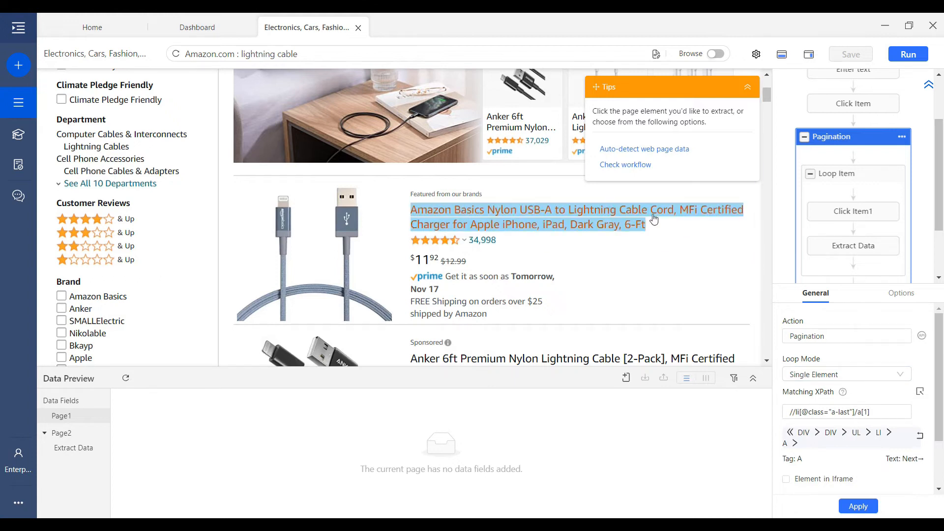
{"action": "left_click", "coordinate": [497, 215]}
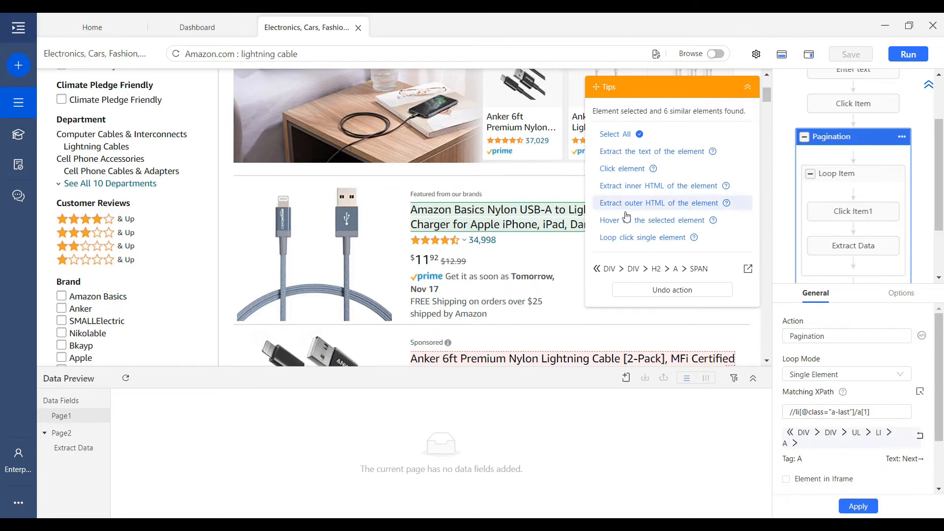
{"action": "left_click", "coordinate": [667, 295]}
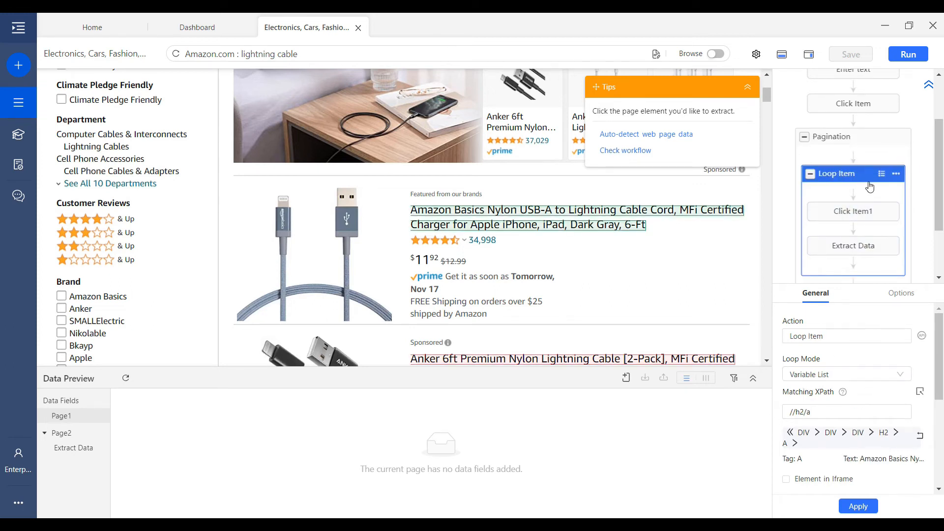
- Select several entries in the Loop Item's list of loop items and examine its matching XPath //h2/a
{"action": "scroll", "coordinate": [855, 362], "scroll_direction": "down", "scroll_amount": 5}
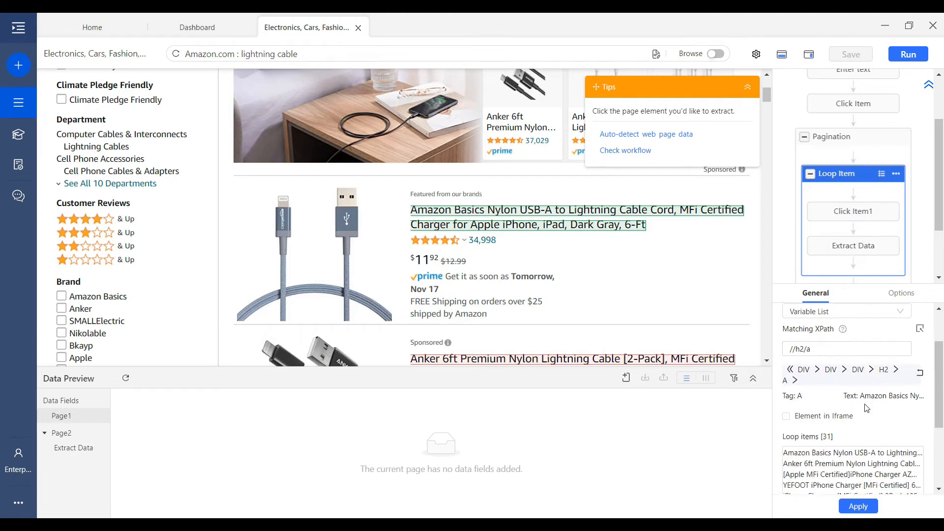
{"action": "left_click", "coordinate": [850, 332]}
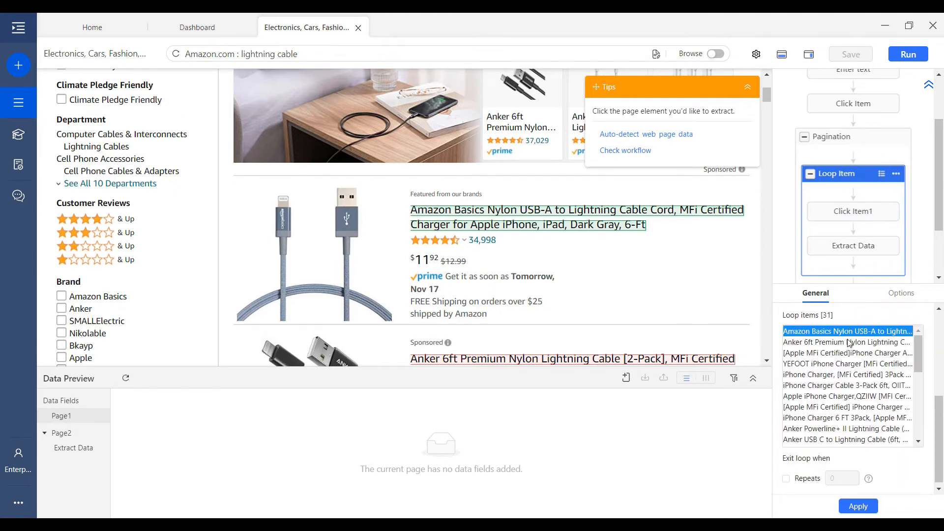
{"action": "left_click", "coordinate": [847, 343]}
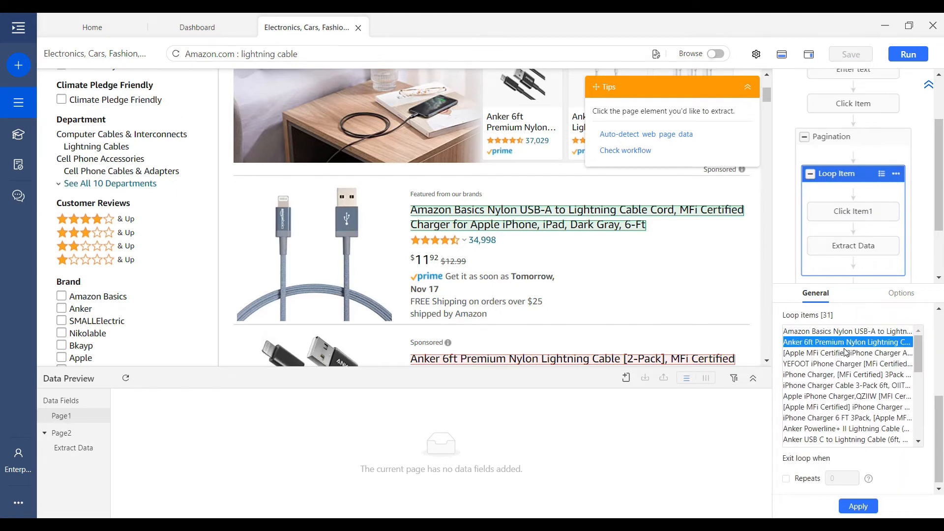
{"action": "left_click", "coordinate": [845, 375]}
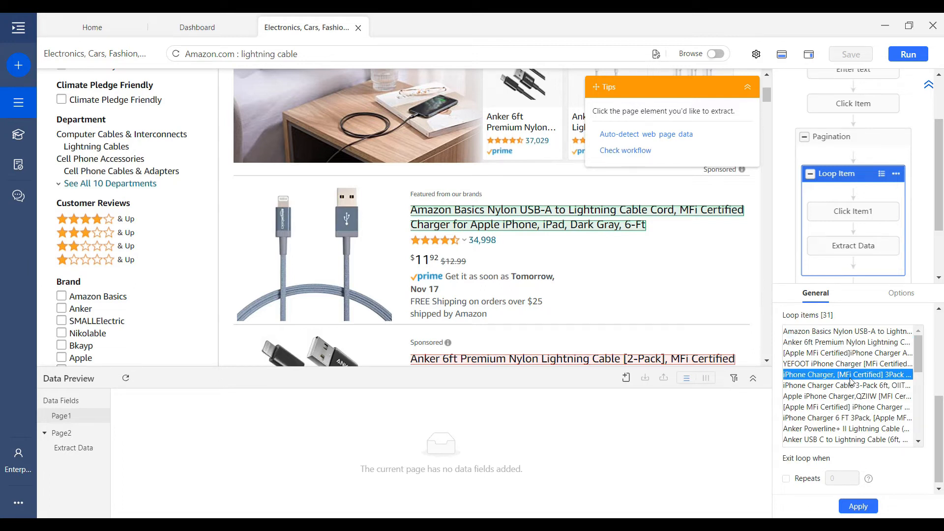
{"action": "scroll", "coordinate": [859, 389], "scroll_direction": "up", "scroll_amount": 3}
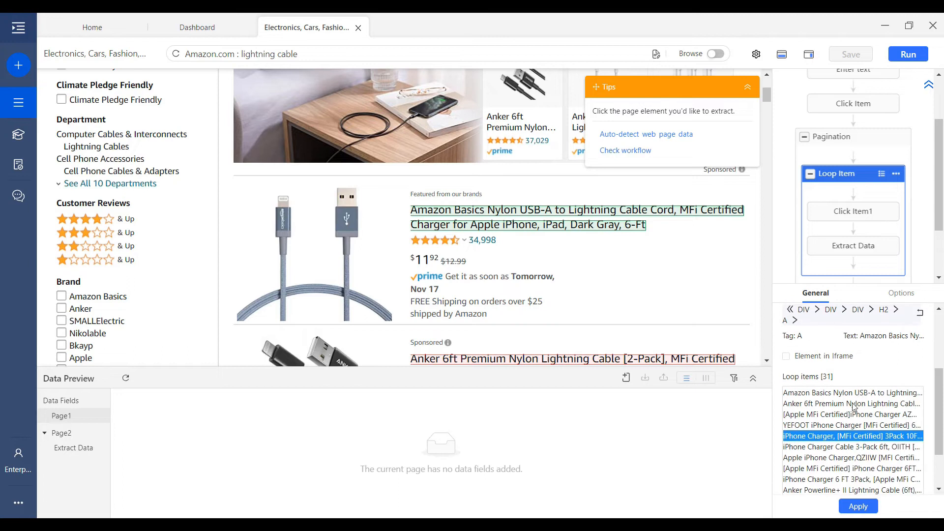
{"action": "scroll", "coordinate": [858, 399], "scroll_direction": "down", "scroll_amount": 2}
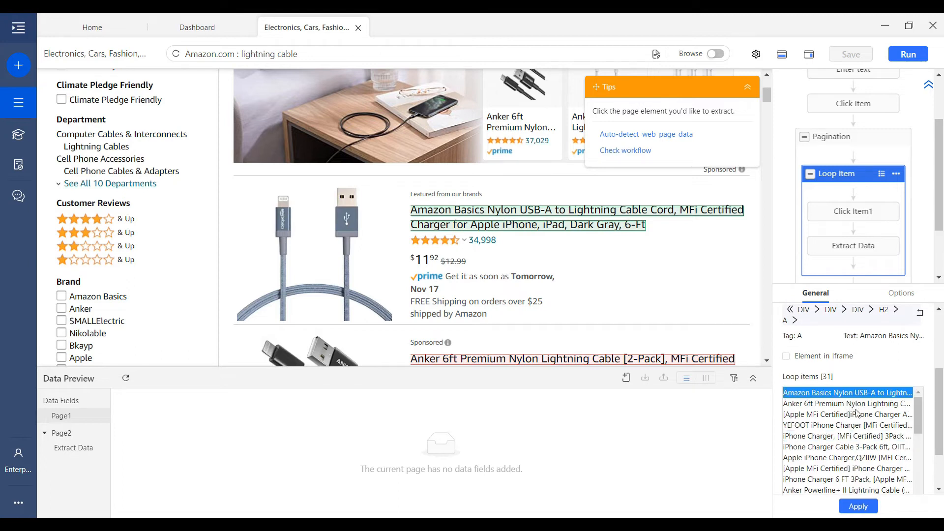
{"action": "scroll", "coordinate": [859, 399], "scroll_direction": "up", "scroll_amount": 5}
{"action": "triple_click", "coordinate": [847, 411]}
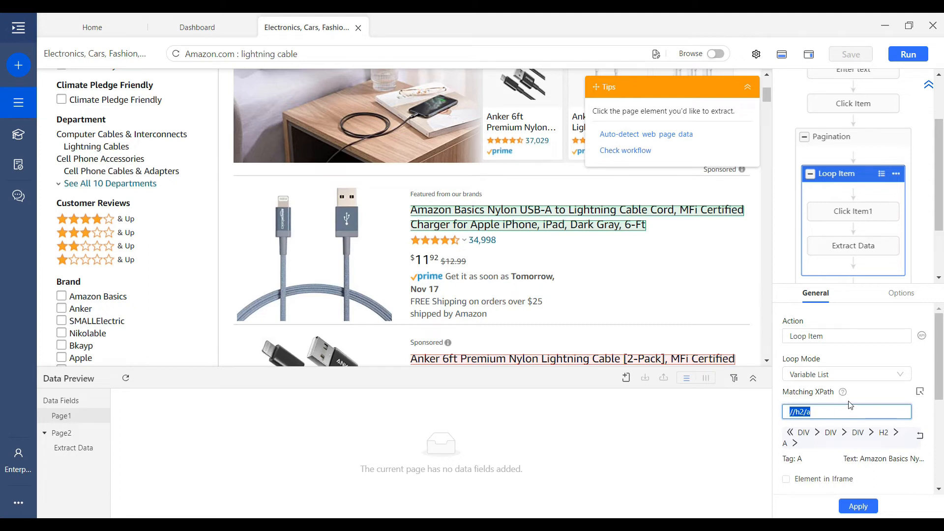
- Test Click Item1 on the AZMOGDT iPhone Charger loop item to open its product page, and return to the Loop Item
{"action": "scroll", "coordinate": [855, 405], "scroll_direction": "down", "scroll_amount": 2}
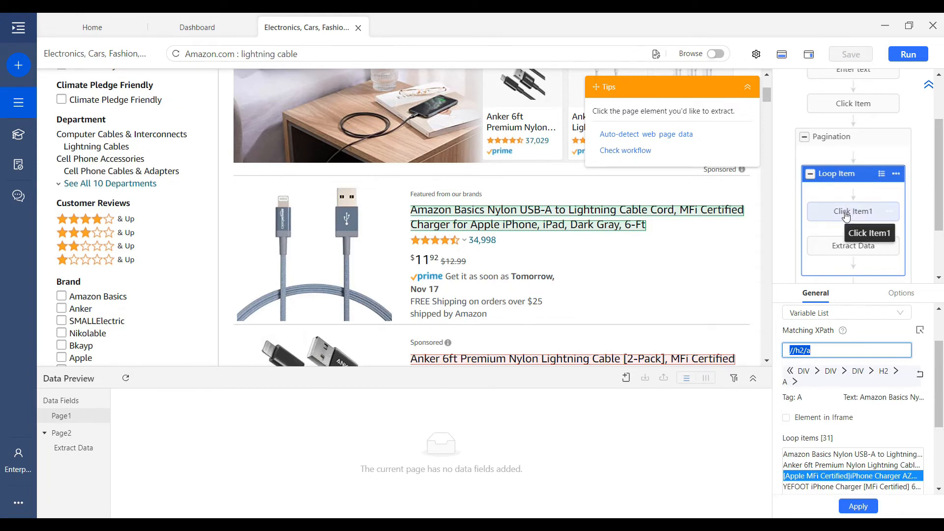
{"action": "left_click", "coordinate": [846, 215]}
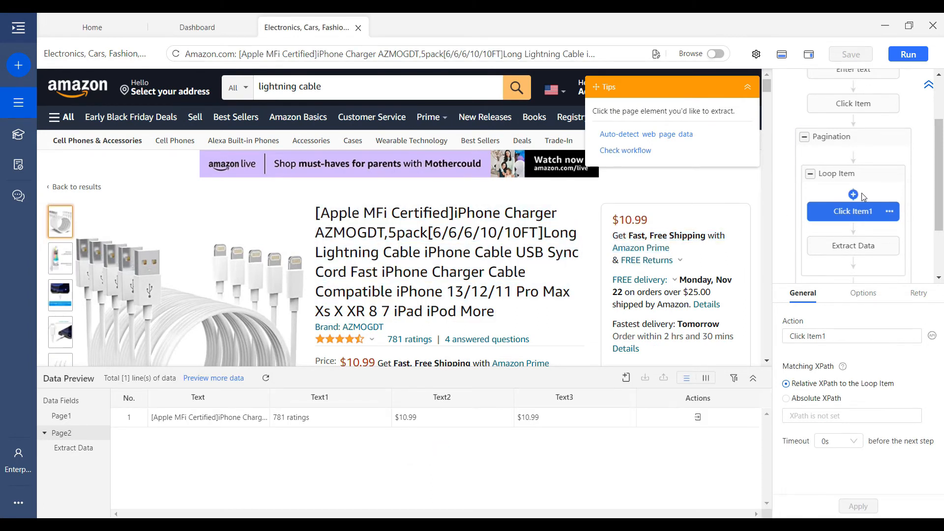
{"action": "left_click", "coordinate": [855, 175]}
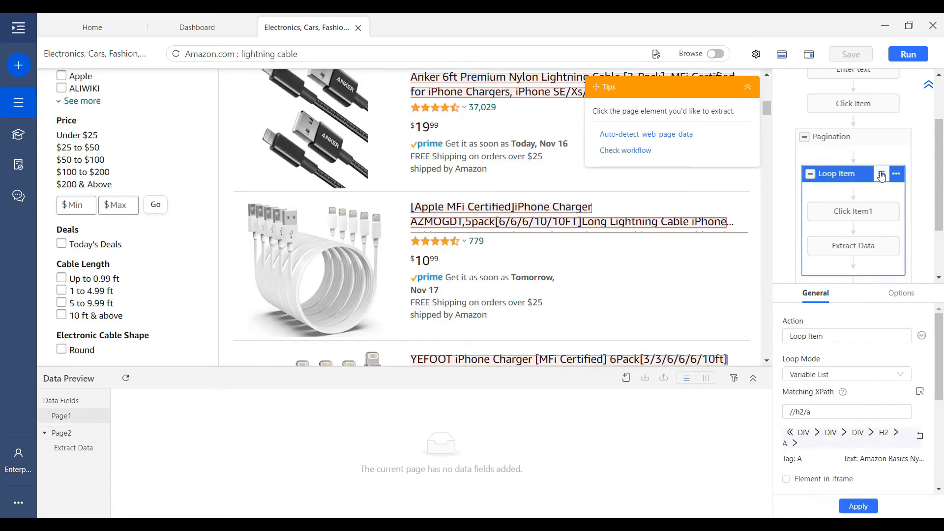
- Select the AZMOGDT iPhone Charger entry in Loop Item's list and run Click Item1 on it again
{"action": "left_click", "coordinate": [882, 175]}
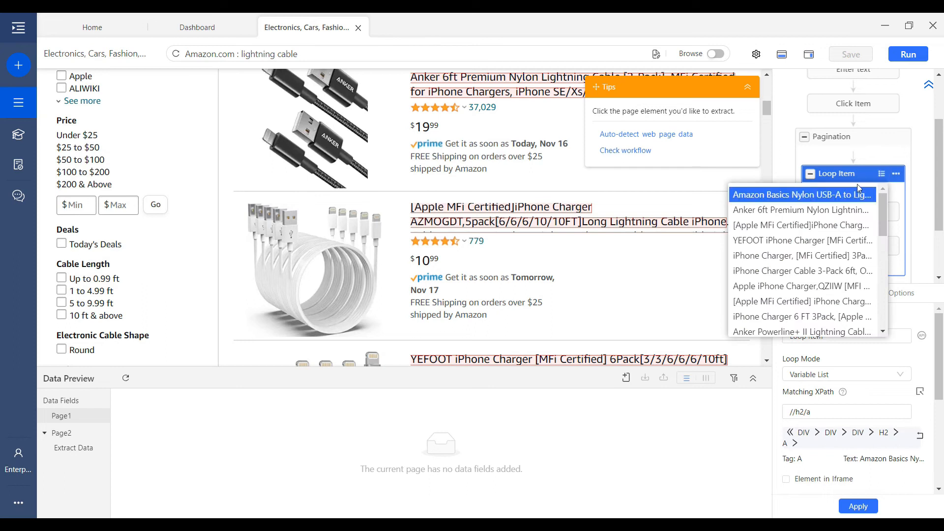
{"action": "left_click", "coordinate": [833, 228]}
{"action": "left_click", "coordinate": [854, 214]}
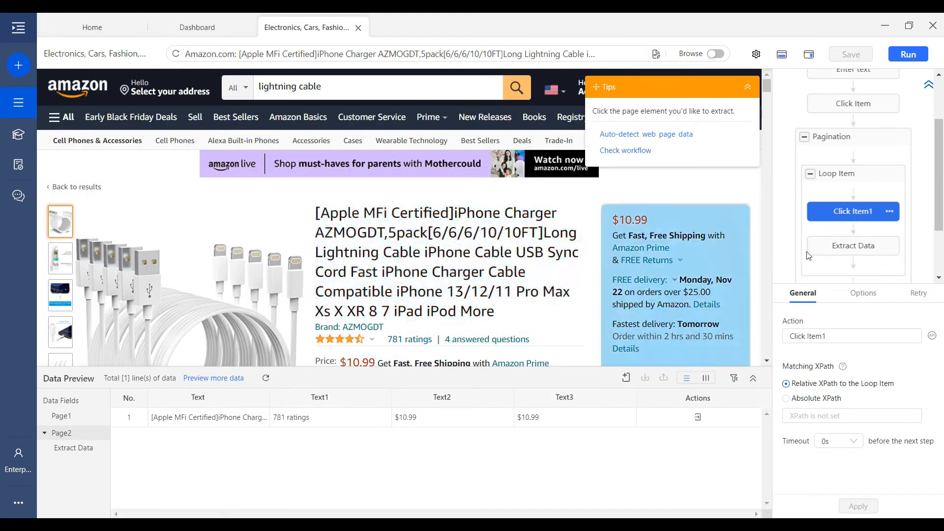
- Select another entry in Loop Item's list and examine the product fields captured by the Extract Data step
{"action": "left_click", "coordinate": [881, 177]}
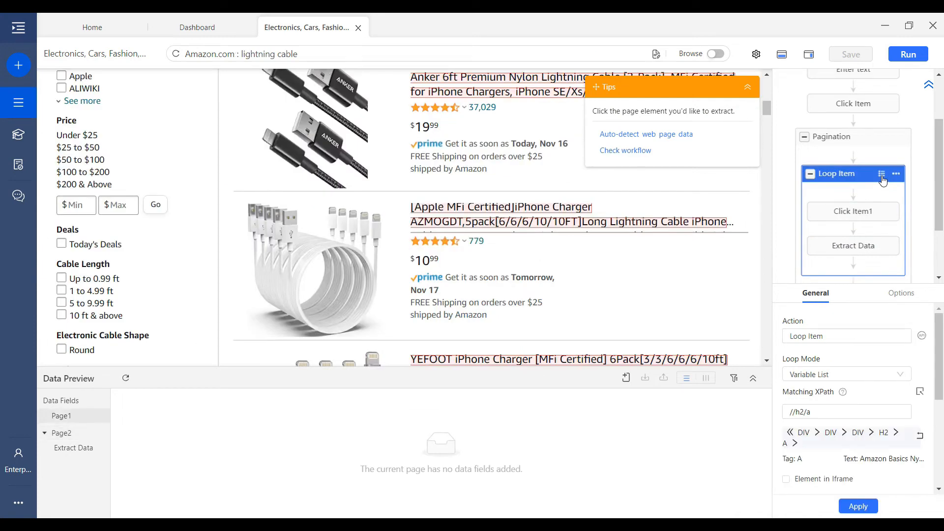
{"action": "left_click", "coordinate": [883, 176]}
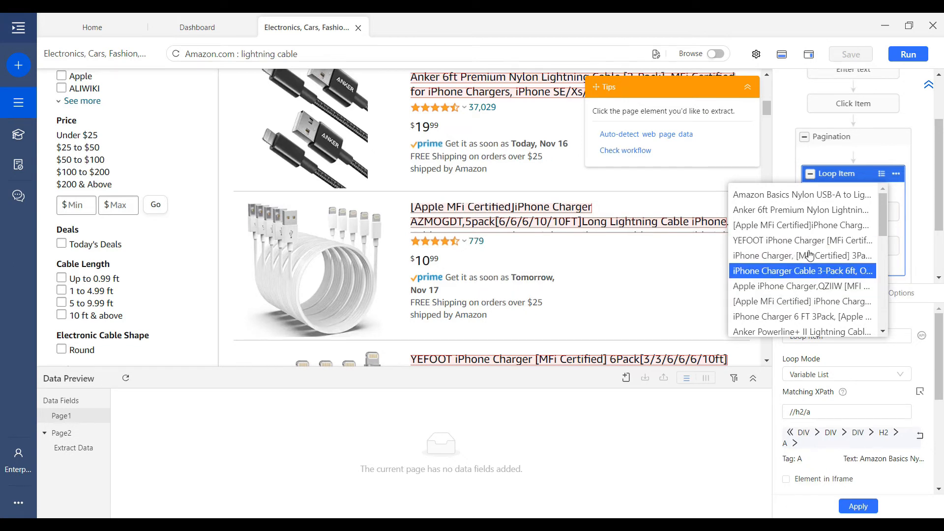
{"action": "left_click", "coordinate": [820, 272]}
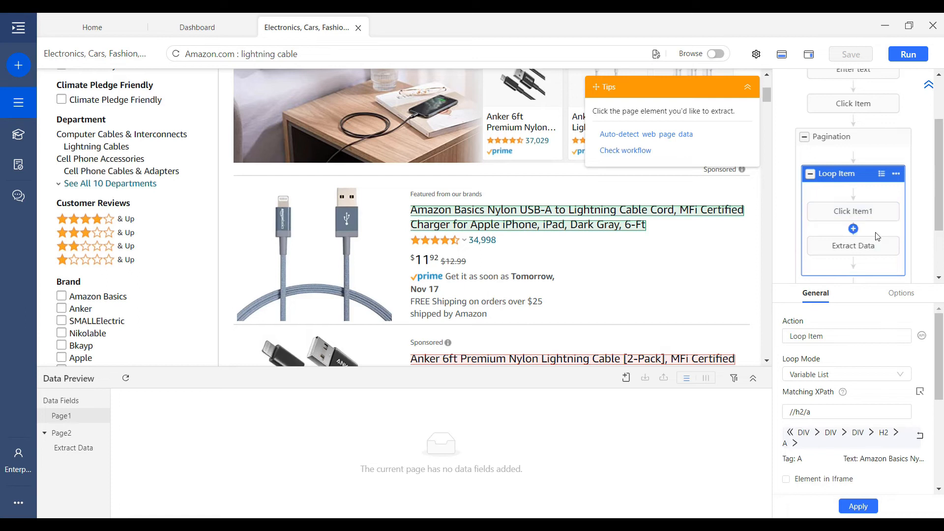
{"action": "left_click", "coordinate": [849, 250]}
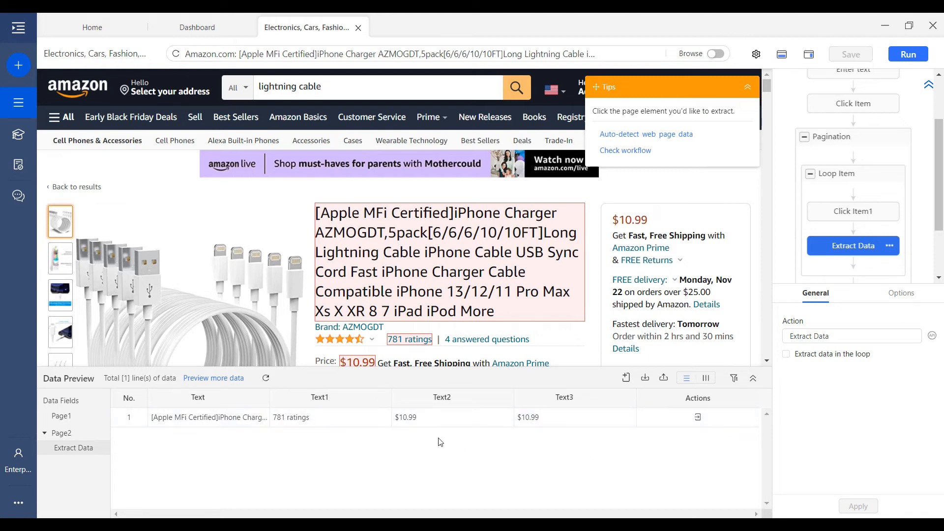
{"action": "mouse_move", "coordinate": [870, 268]}
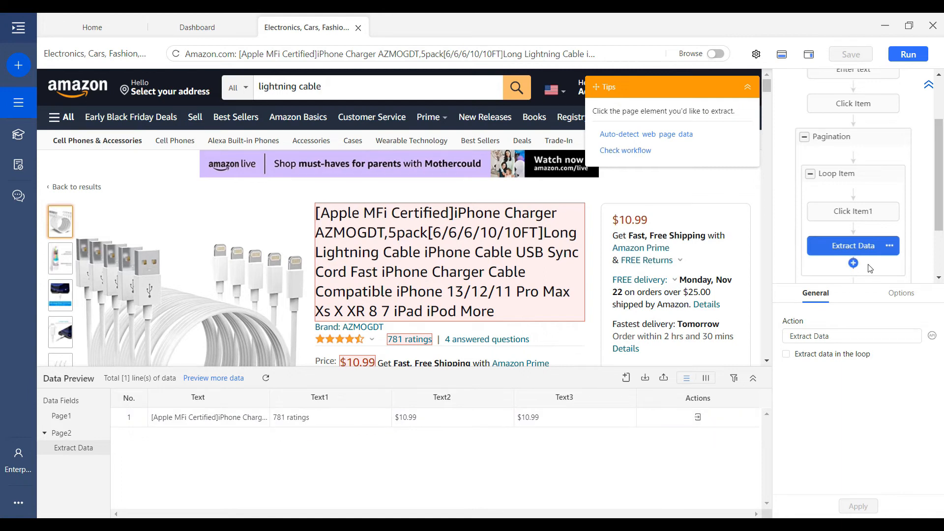
- Review Pagination's XPath and exit settings, run its Click to Paginate step, and check the current page number below the results
{"action": "left_click", "coordinate": [858, 144]}
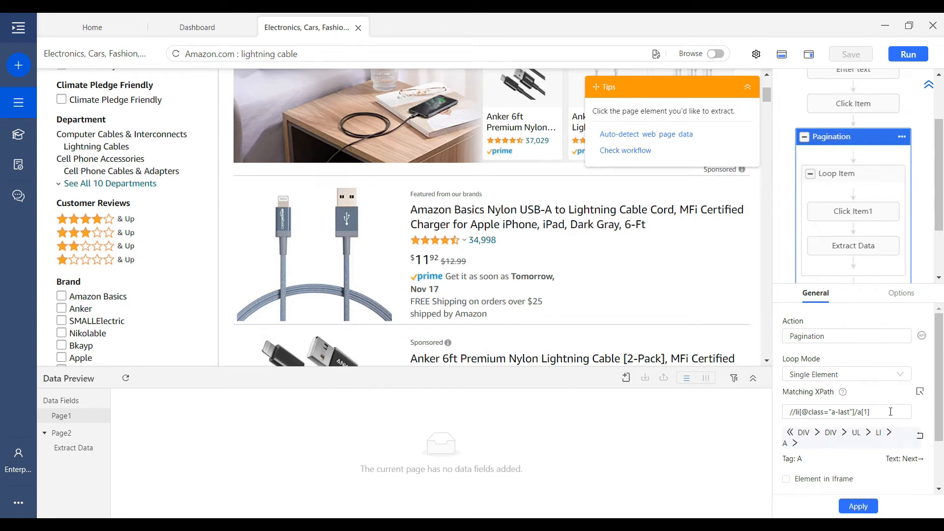
{"action": "scroll", "coordinate": [881, 412], "scroll_direction": "down", "scroll_amount": 2}
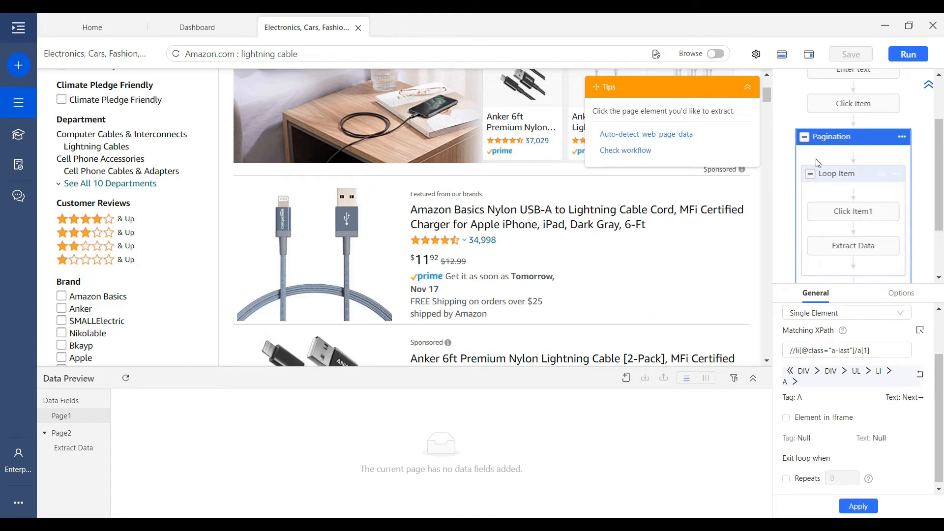
{"action": "scroll", "coordinate": [851, 192], "scroll_direction": "down", "scroll_amount": 2}
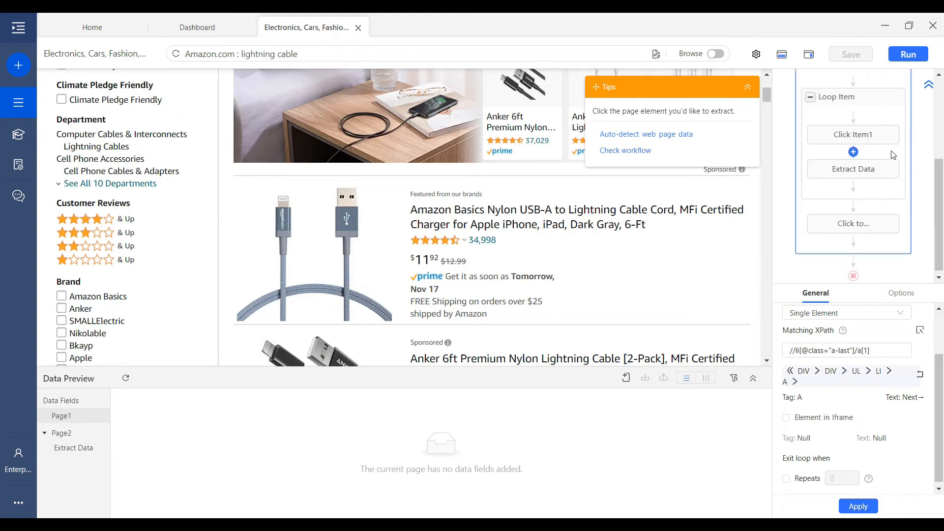
{"action": "left_click", "coordinate": [850, 228]}
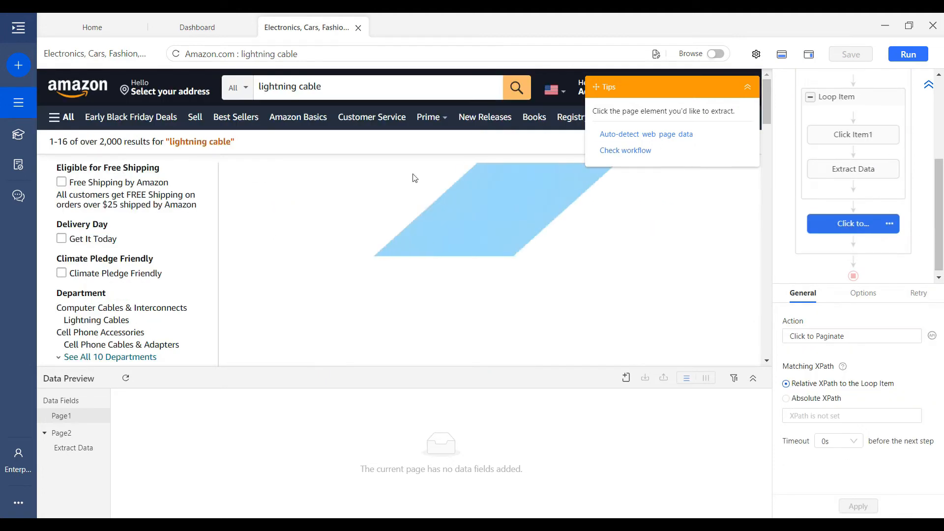
{"action": "left_click_drag", "start_coordinate": [767, 93], "coordinate": [763, 305]}
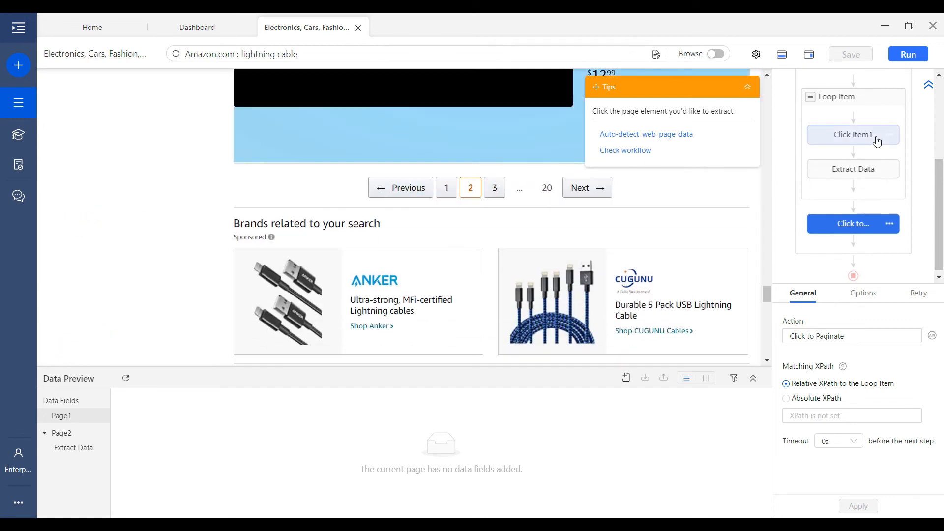
- Select Pagination again, run Click to Paginate from results page 2, and check which page number is active
{"action": "scroll", "coordinate": [875, 138], "scroll_direction": "up", "scroll_amount": 2}
{"action": "left_click", "coordinate": [841, 140]}
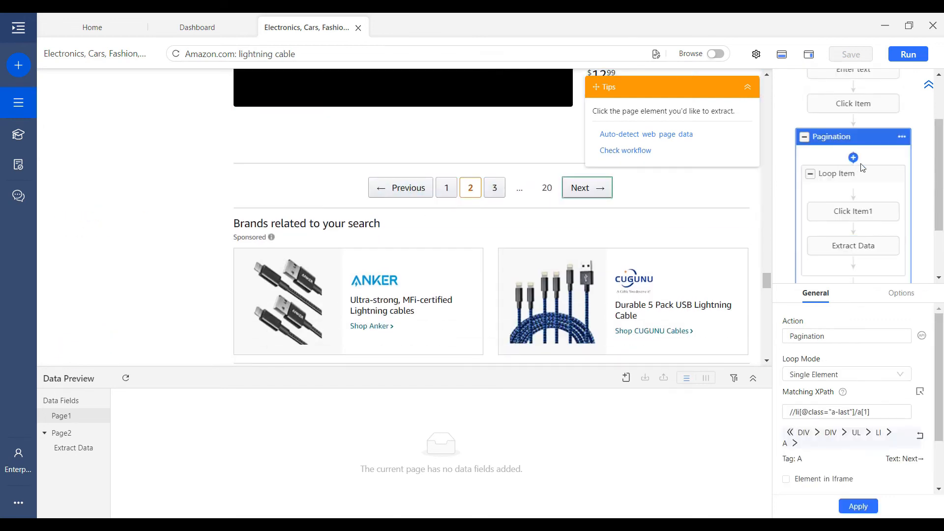
{"action": "scroll", "coordinate": [880, 216], "scroll_direction": "down", "scroll_amount": 2}
{"action": "left_click", "coordinate": [856, 227]}
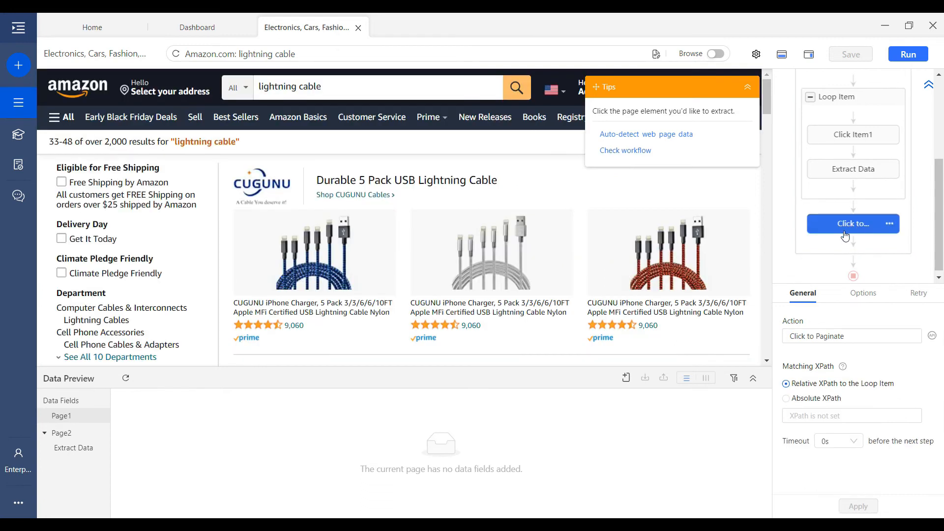
{"action": "left_click_drag", "start_coordinate": [766, 91], "coordinate": [753, 267]}
{"action": "scroll", "coordinate": [497, 347], "scroll_direction": "down", "scroll_amount": 1}
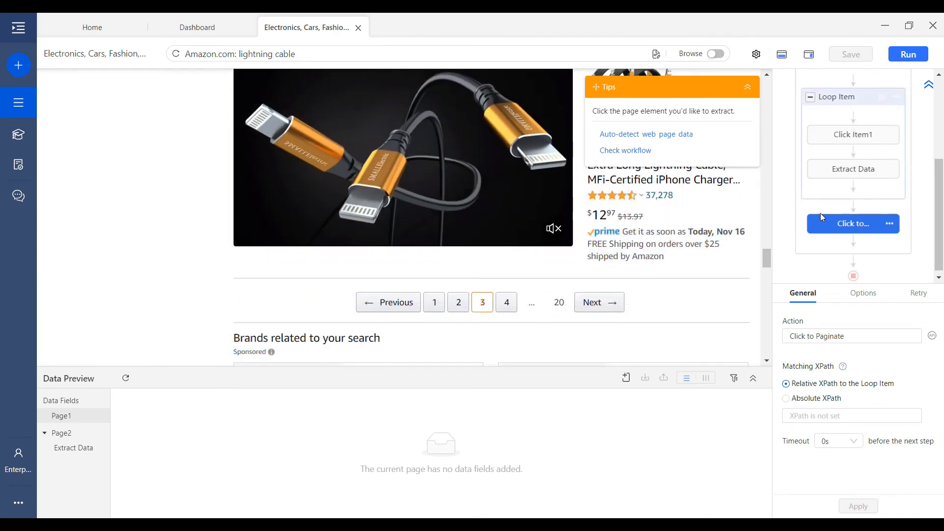
- Test Pagination and Click to Paginate once more from results page 3, and look through the loaded results
{"action": "left_click", "coordinate": [802, 229]}
{"action": "left_click", "coordinate": [846, 224]}
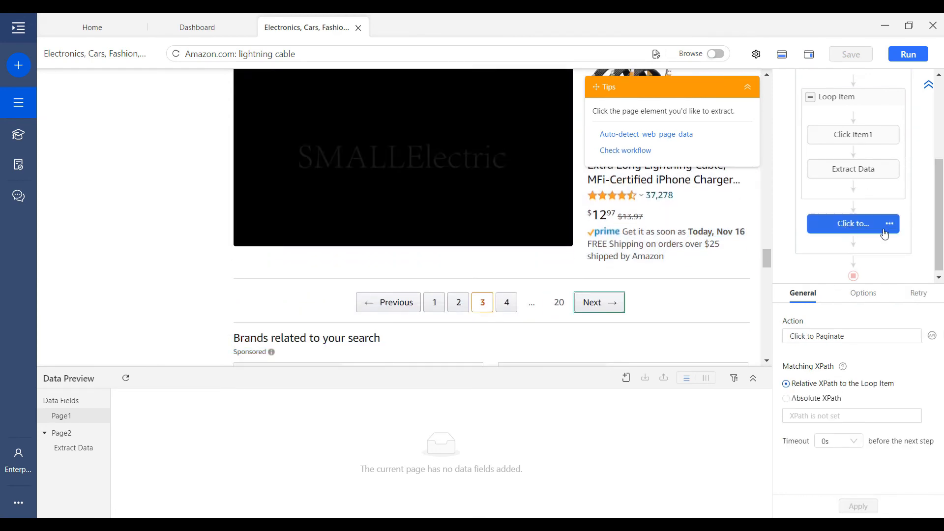
{"action": "left_click_drag", "start_coordinate": [766, 90], "coordinate": [780, 274]}
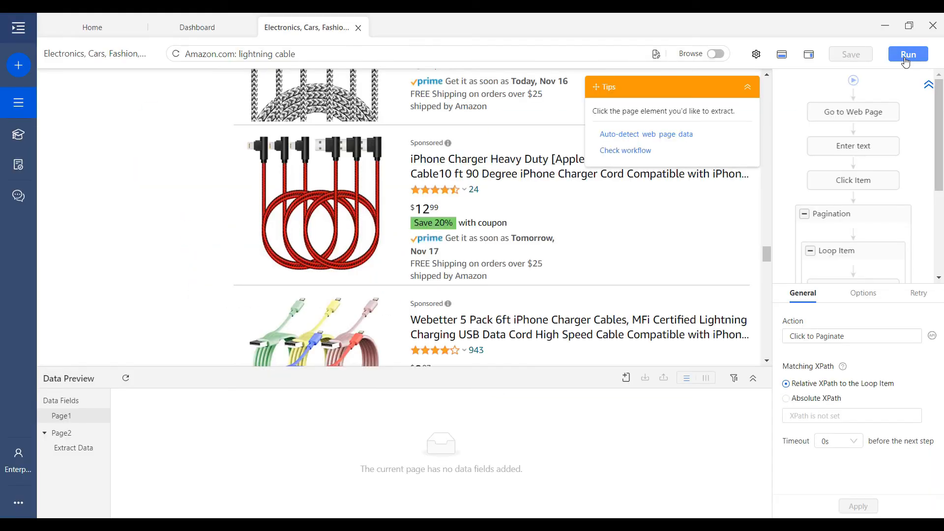
- Run the scraping task and enlarge the browser view in a maximized run window
{"action": "left_click", "coordinate": [906, 56]}
{"action": "left_click", "coordinate": [470, 259]}
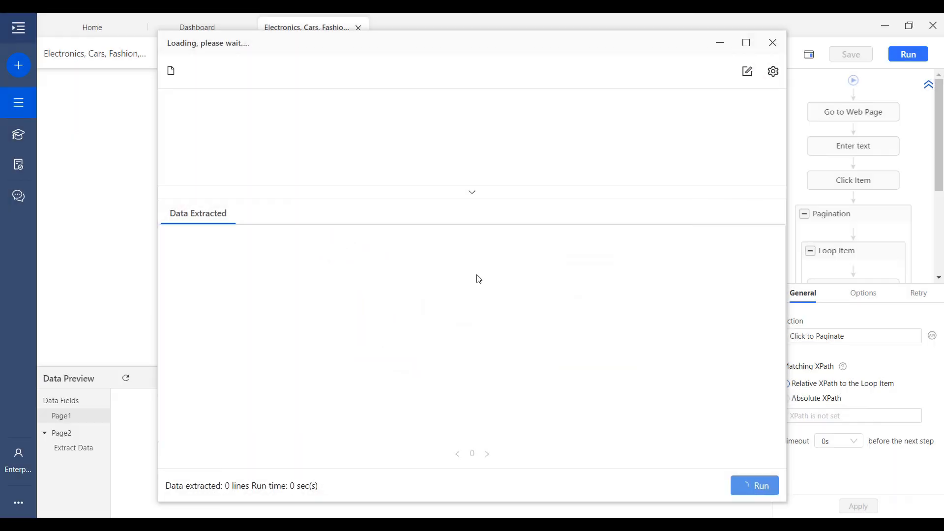
{"action": "left_click", "coordinate": [473, 193]}
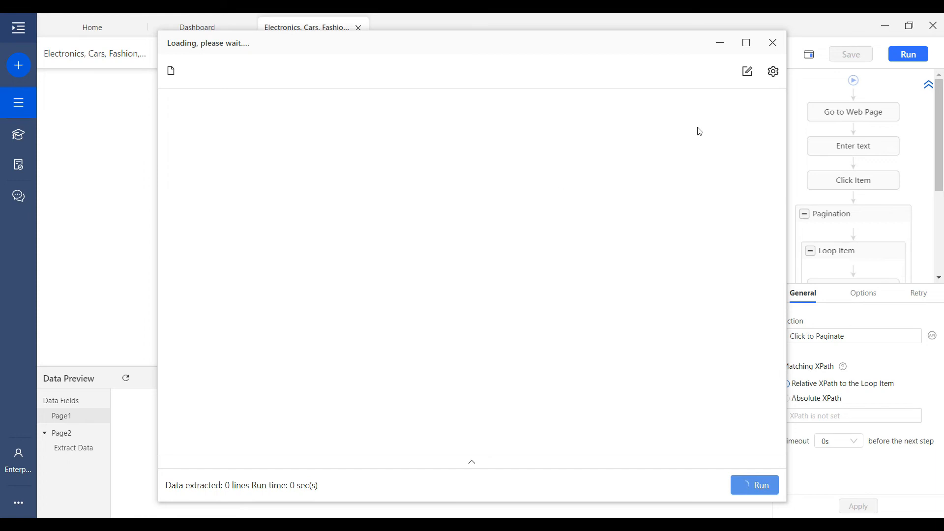
{"action": "left_click", "coordinate": [747, 48]}
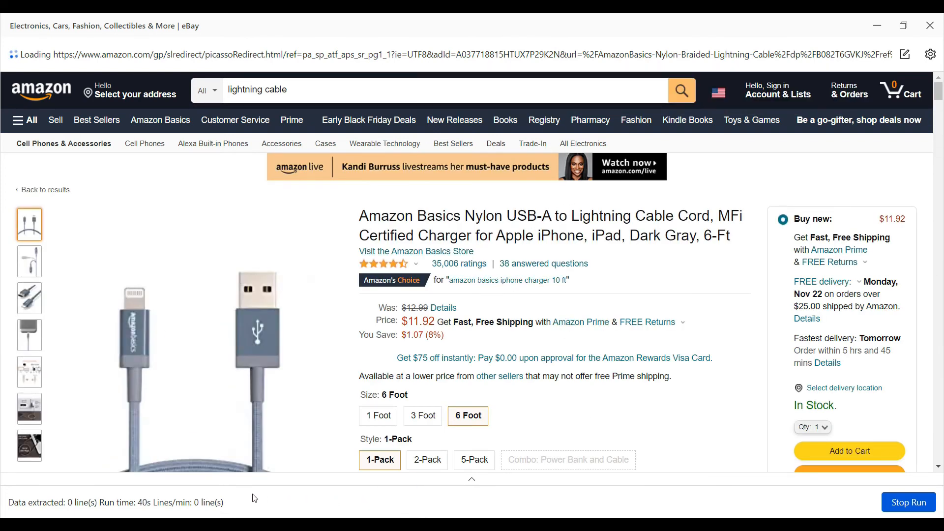
- Check the extracted data table against the live product page while the task runs
{"action": "left_click", "coordinate": [472, 482]}
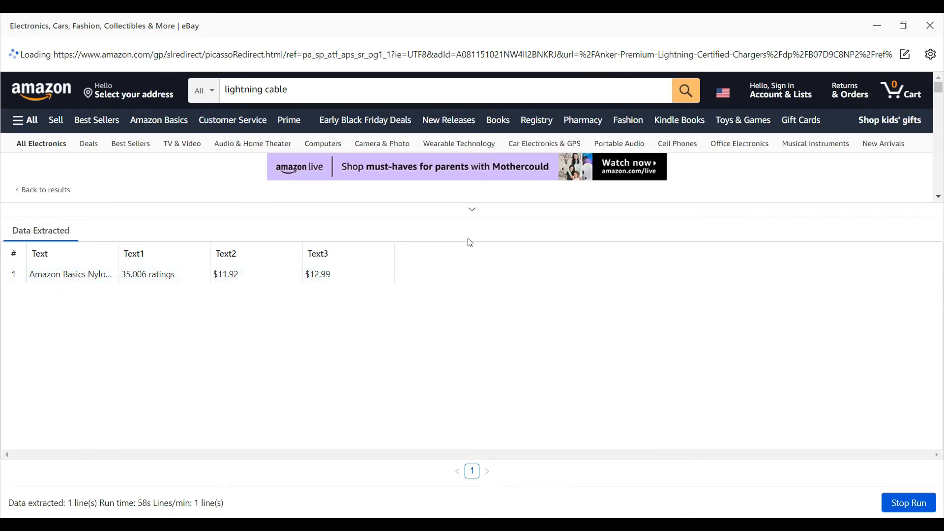
{"action": "left_click", "coordinate": [472, 212]}
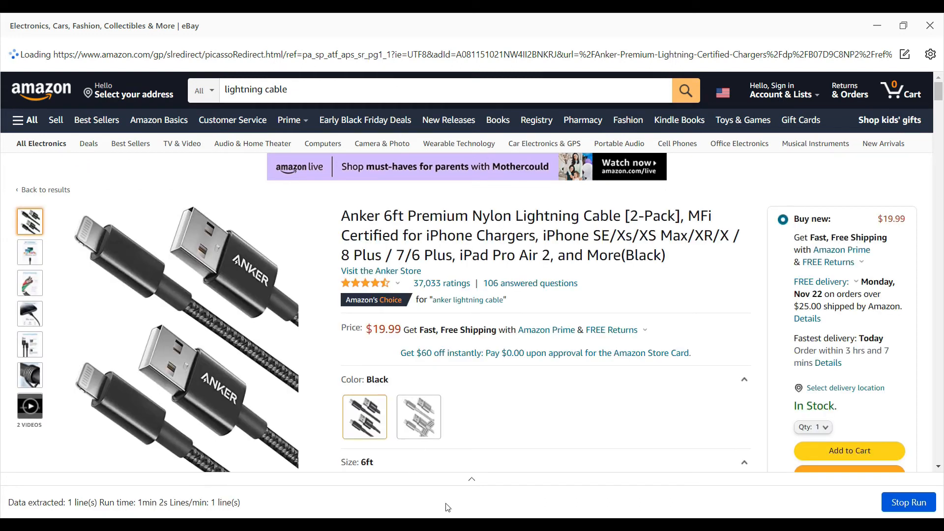
{"action": "left_click", "coordinate": [475, 483]}
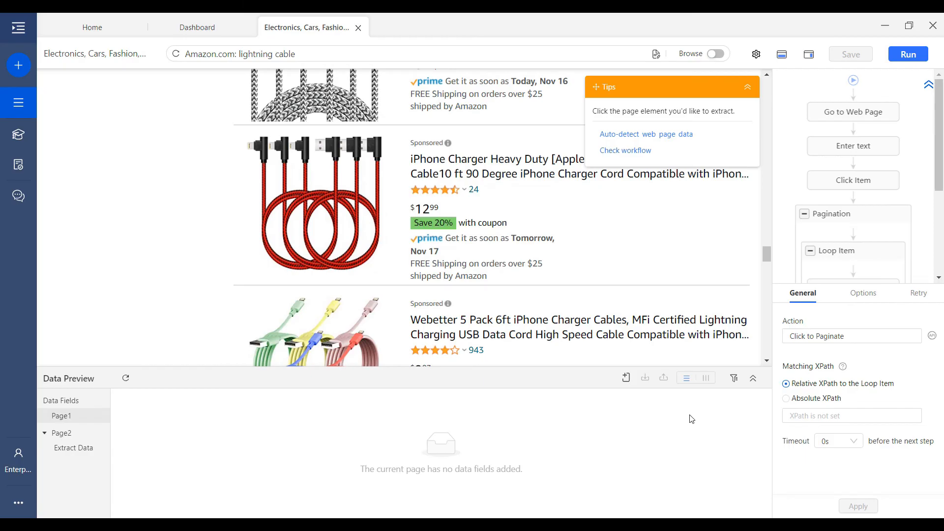
- Set the Go to Web Page step's timeout before the next step to 180s
{"action": "left_click", "coordinate": [853, 117]}
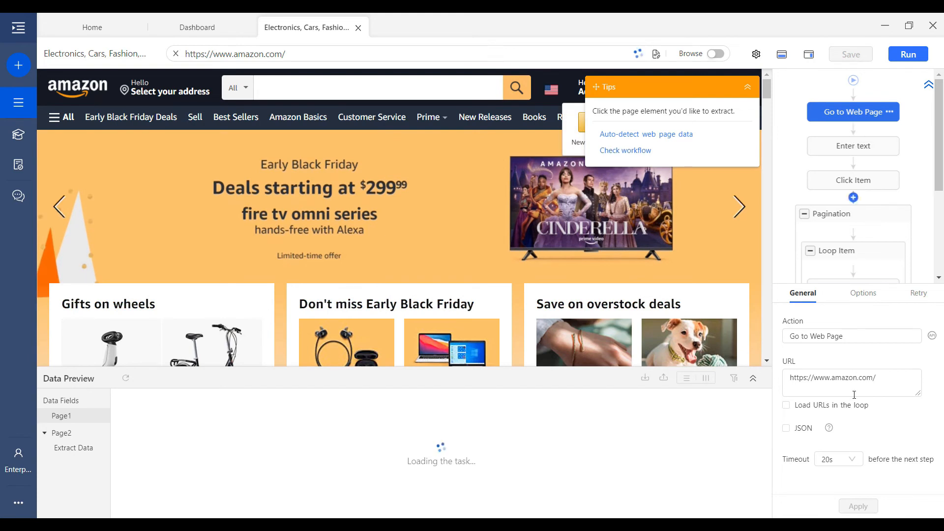
{"action": "left_click", "coordinate": [839, 459]}
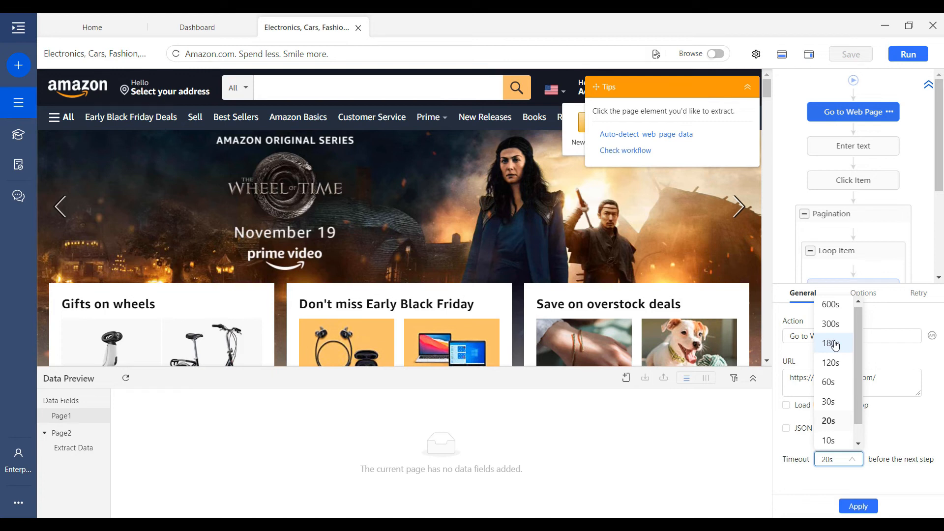
{"action": "left_click", "coordinate": [835, 344]}
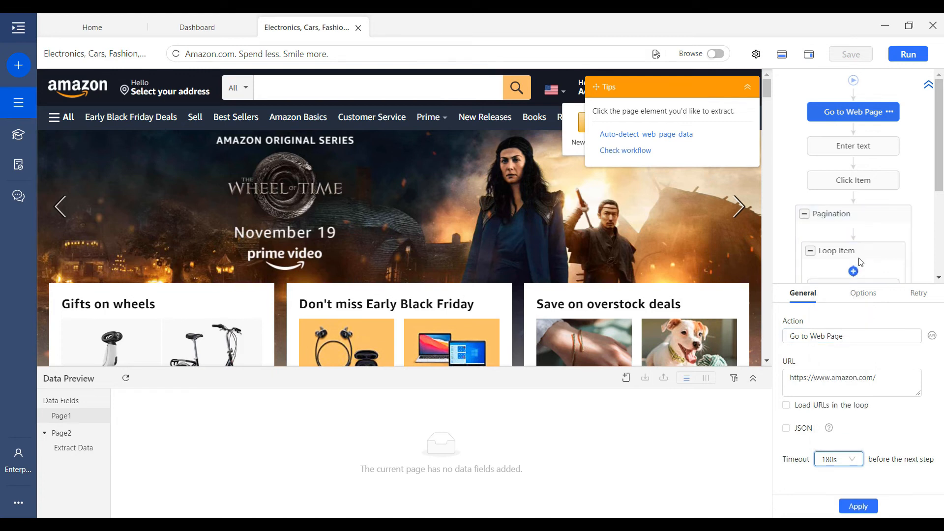
- Enable scrolling down the page after it is loaded for Go to Web Page, and review the scroll settings
{"action": "left_click", "coordinate": [864, 300]}
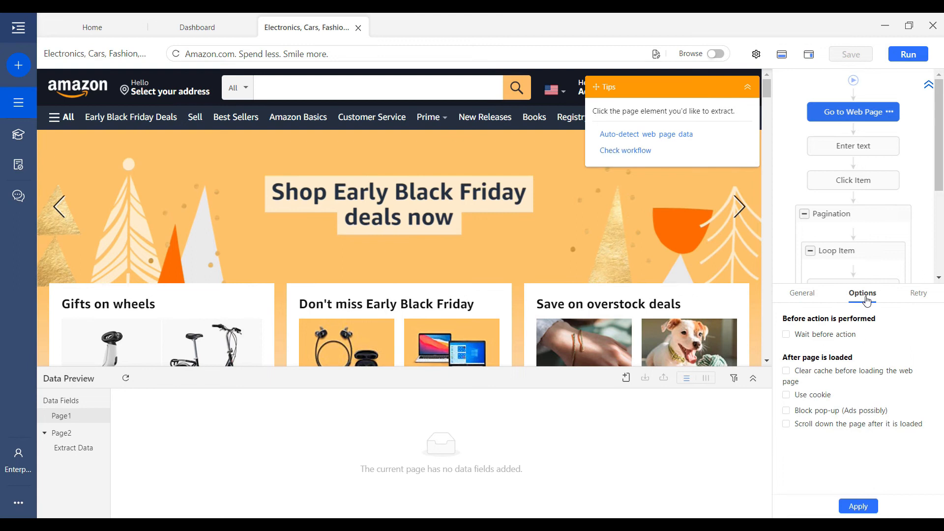
{"action": "left_click", "coordinate": [804, 428]}
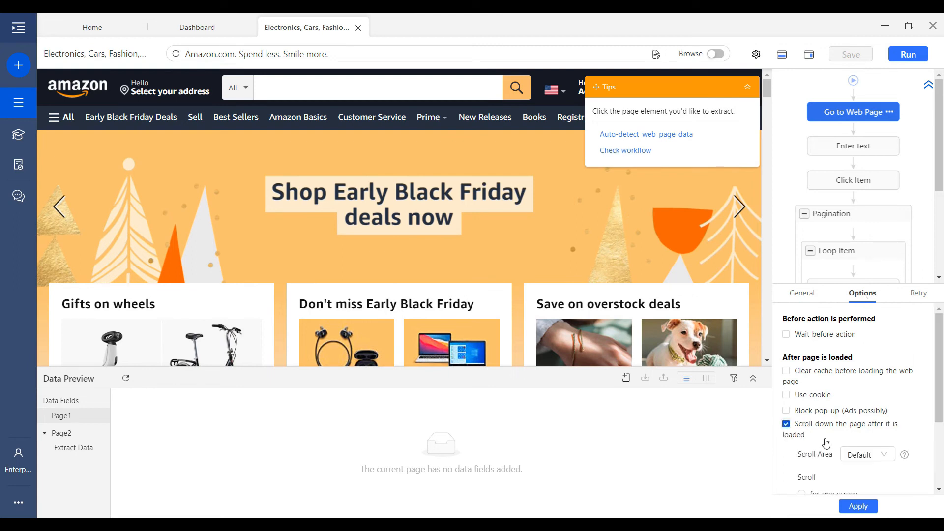
{"action": "scroll", "coordinate": [831, 443], "scroll_direction": "down", "scroll_amount": 1}
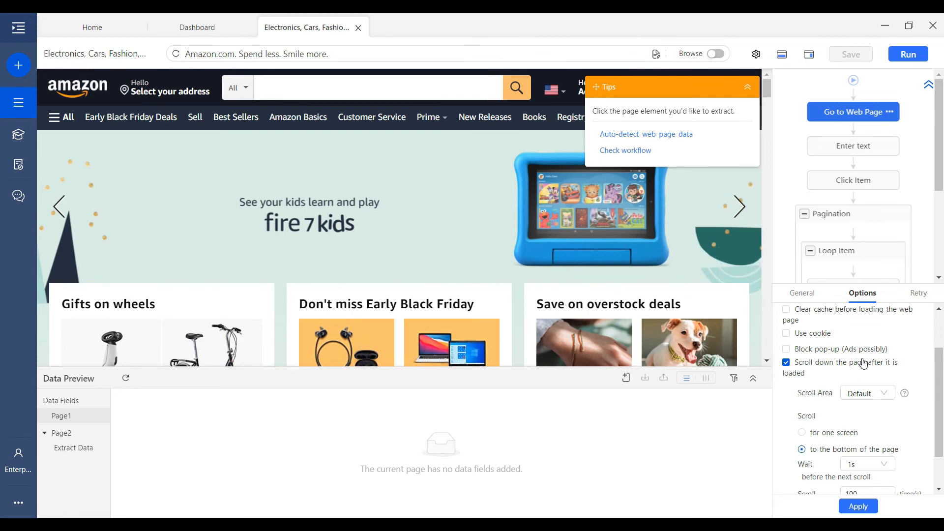
{"action": "scroll", "coordinate": [864, 371], "scroll_direction": "up", "scroll_amount": 1}
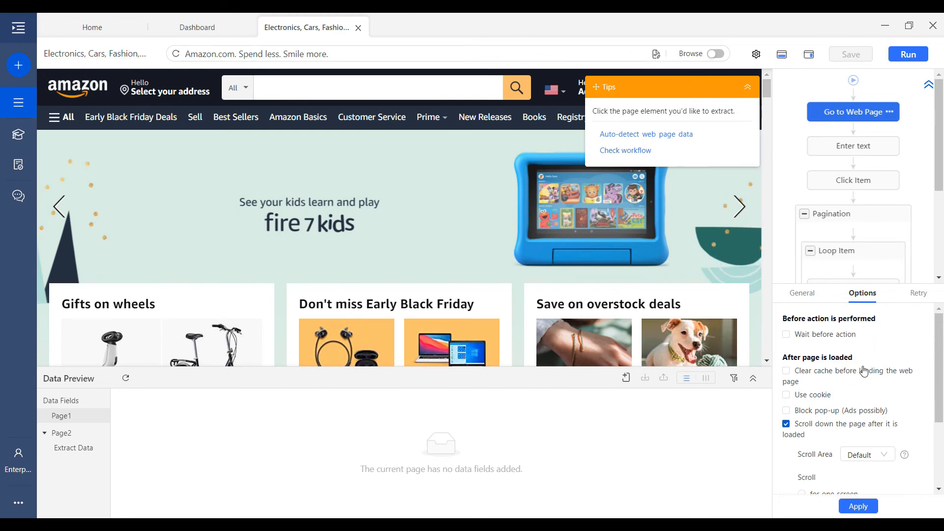
- Enable Wait before action for the Enter text step and set the wait to 5s
{"action": "left_click", "coordinate": [850, 152]}
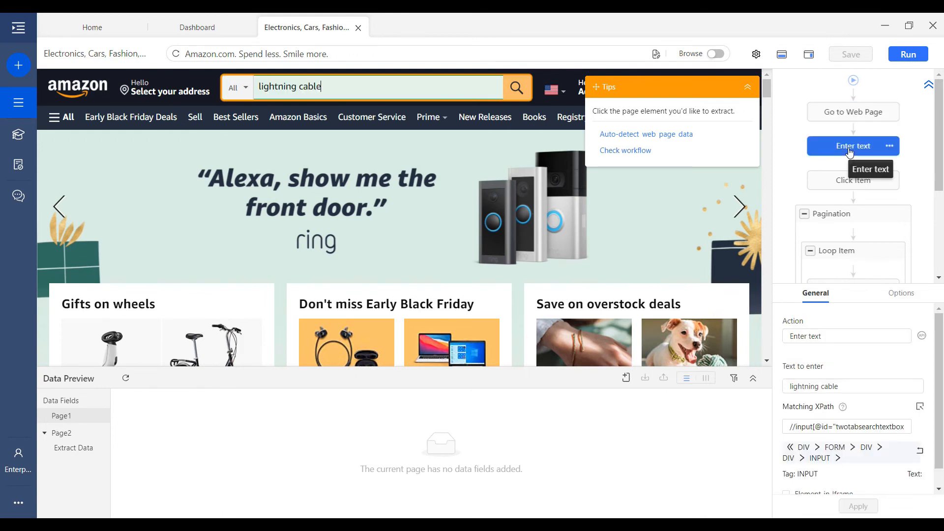
{"action": "left_click", "coordinate": [901, 295]}
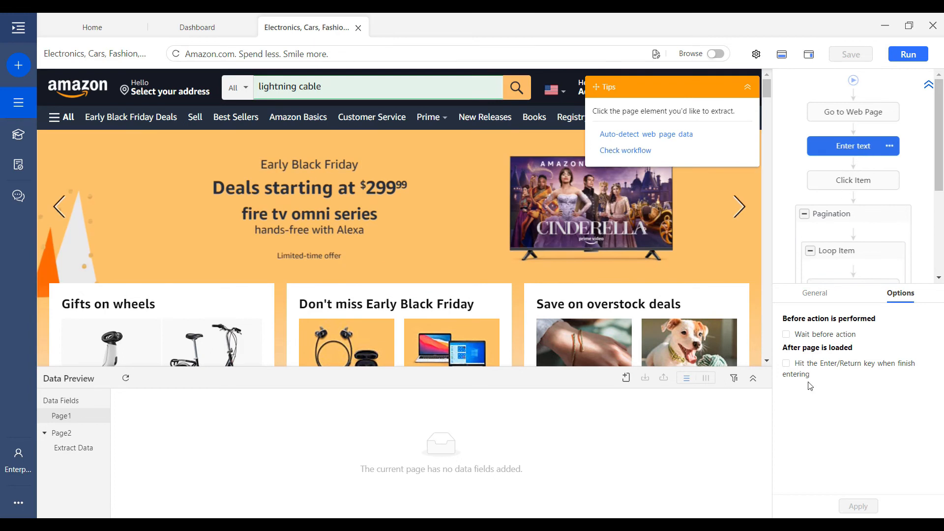
{"action": "left_click", "coordinate": [823, 338]}
{"action": "left_click", "coordinate": [891, 334]}
{"action": "scroll", "coordinate": [893, 363], "scroll_direction": "down", "scroll_amount": 1}
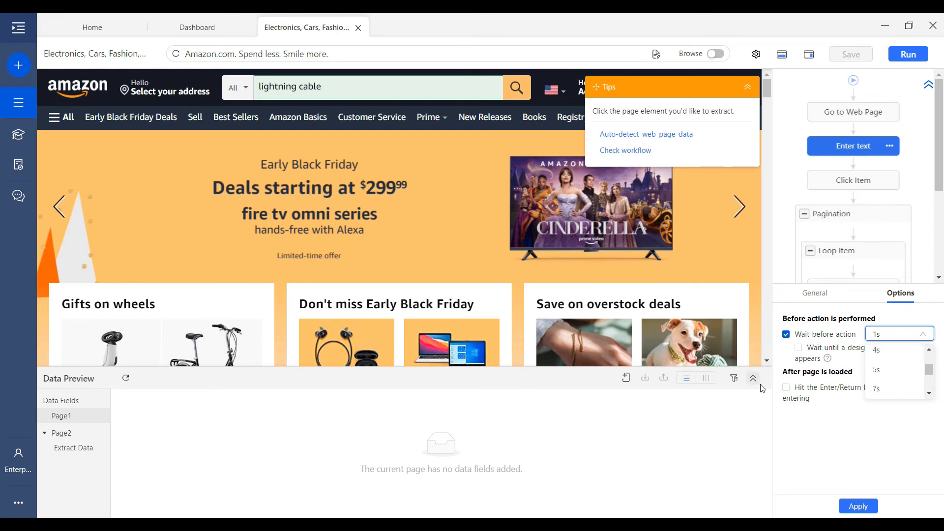
{"action": "left_click", "coordinate": [876, 370]}
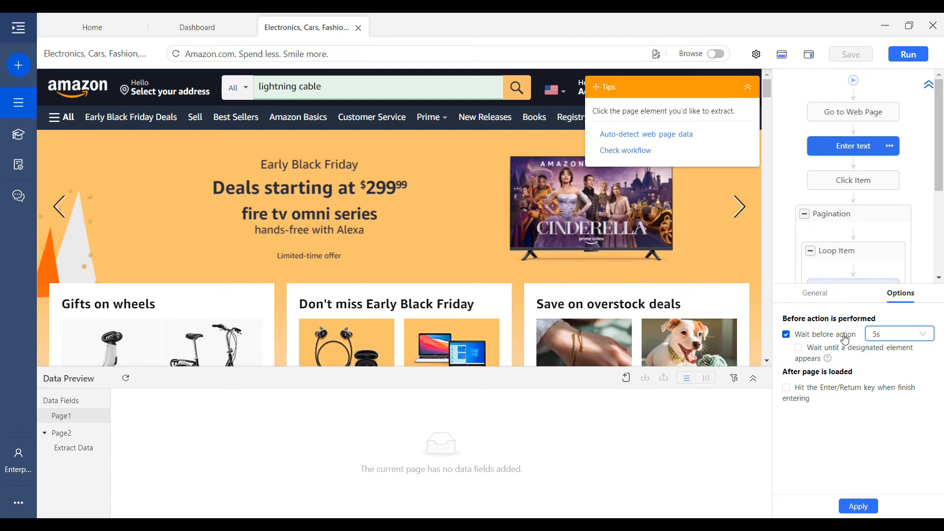